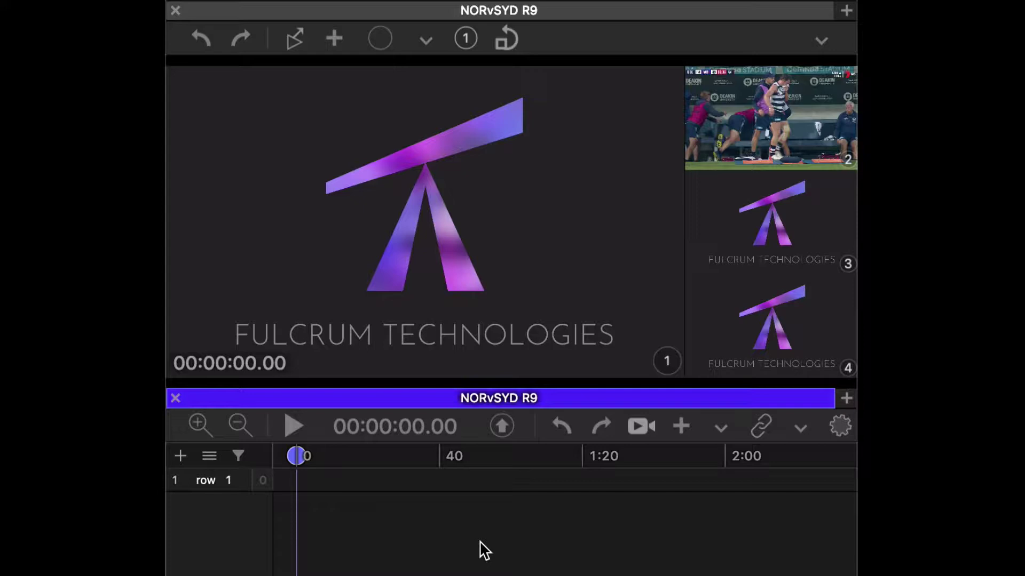
Place the clip cursor on timeline row 1 at the playhead so new clips land there.
key(Return)
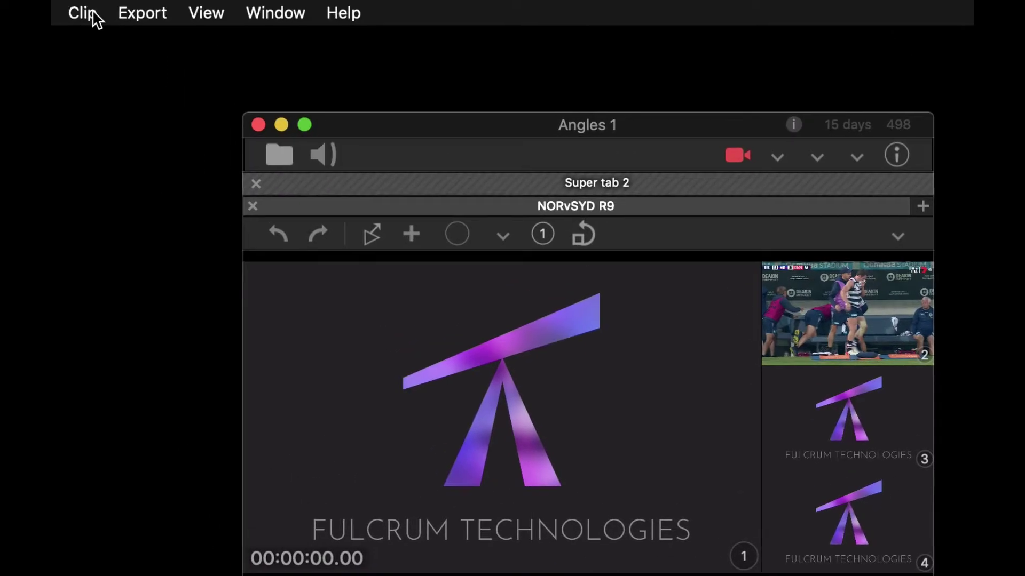
Review the Clip menu's tagging shortcuts, then move the playhead to 00:00:05.42.
click(90, 15)
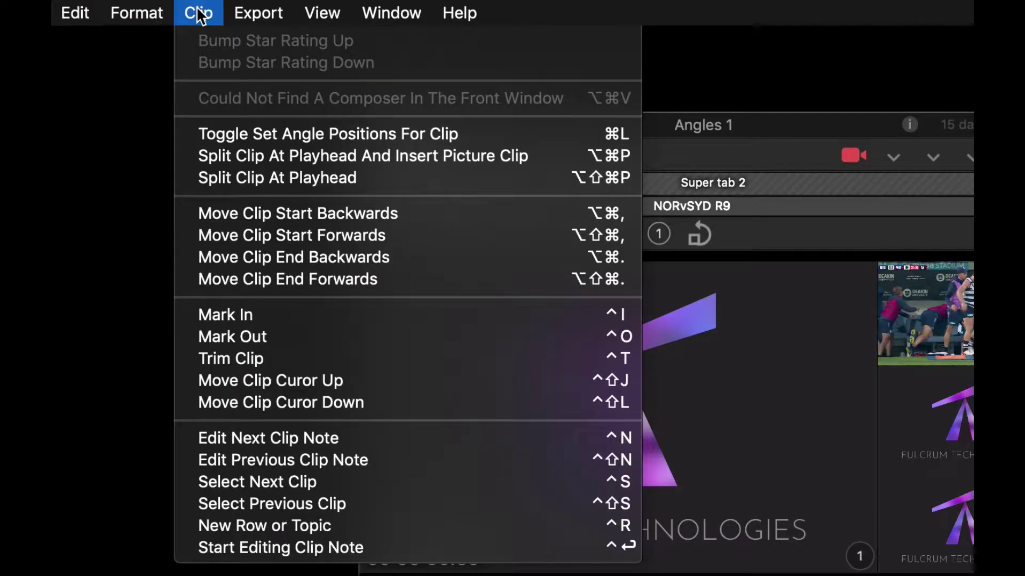
click(199, 15)
click(318, 490)
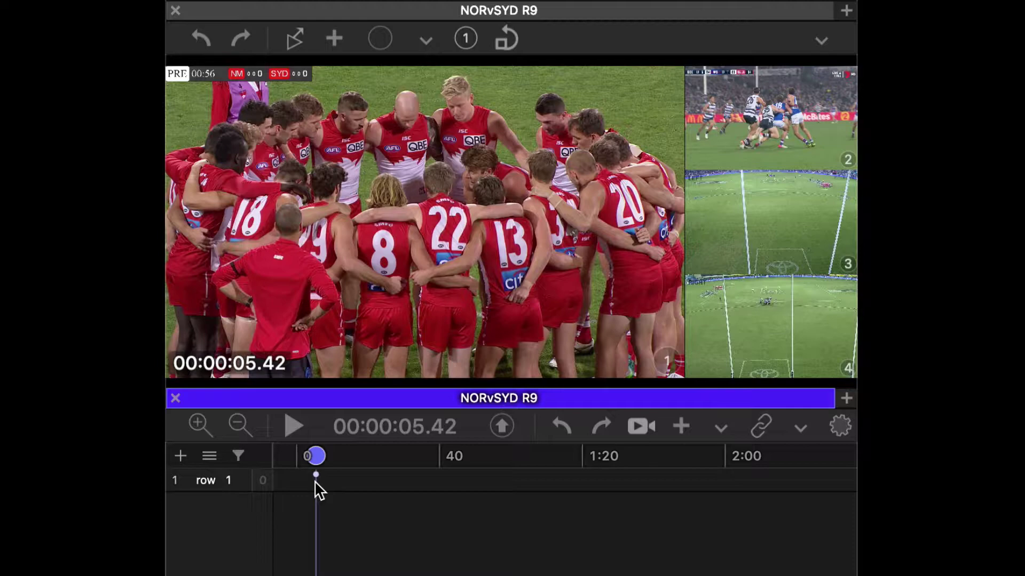
Shuttle forward and in reverse through the pre-game footage.
key(ctrl+l)
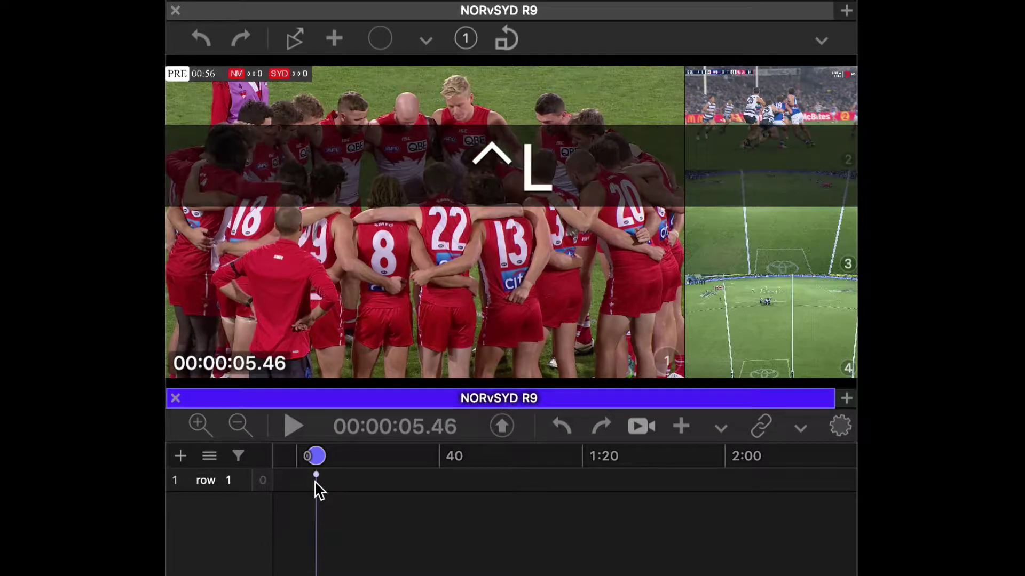
key(ctrl)
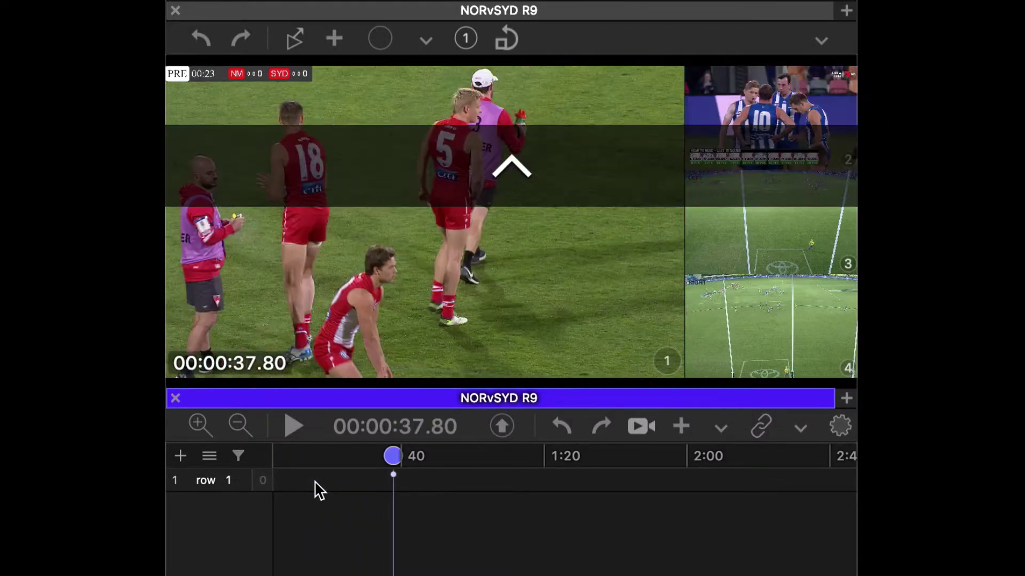
key(ctrl+j)
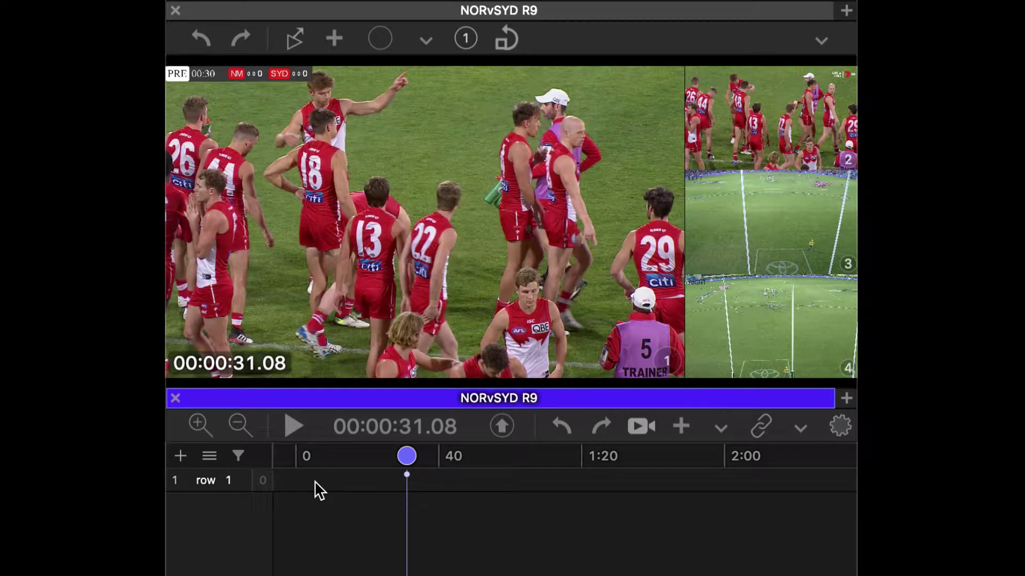
key(ctrl)
key(ctrl+k)
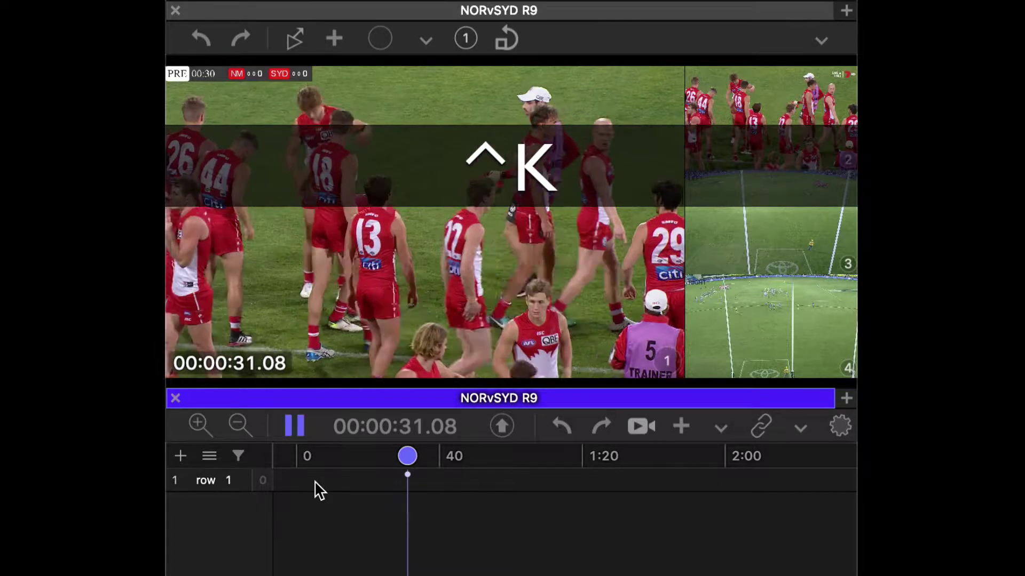
Stop on the 00:00:43.91 centre bounce, mark a row 1 clip in there, and fast-forward.
key(ctrl+k)
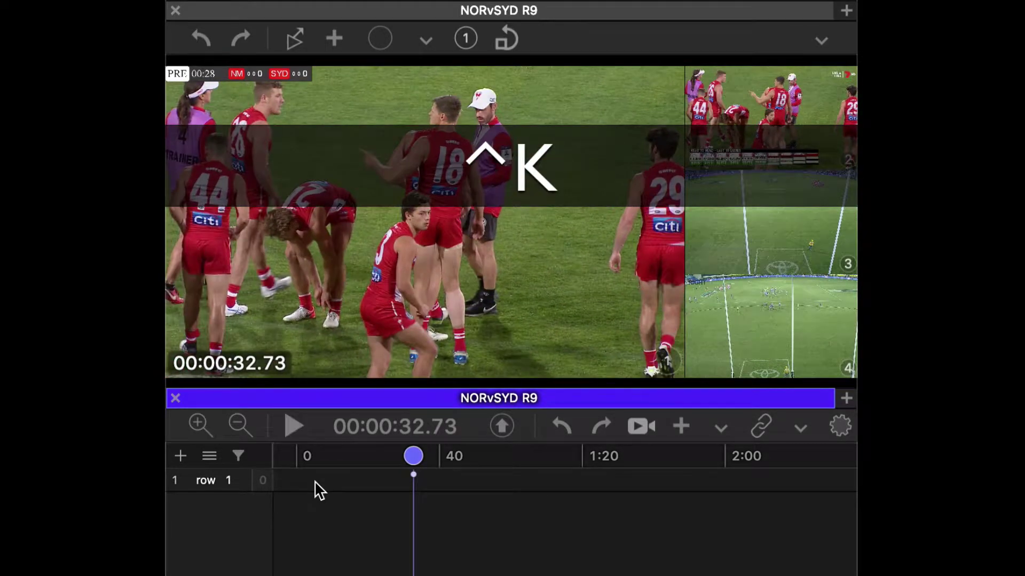
key(ctrl+k)
key(ctrl+k)
key(ctrl+k)
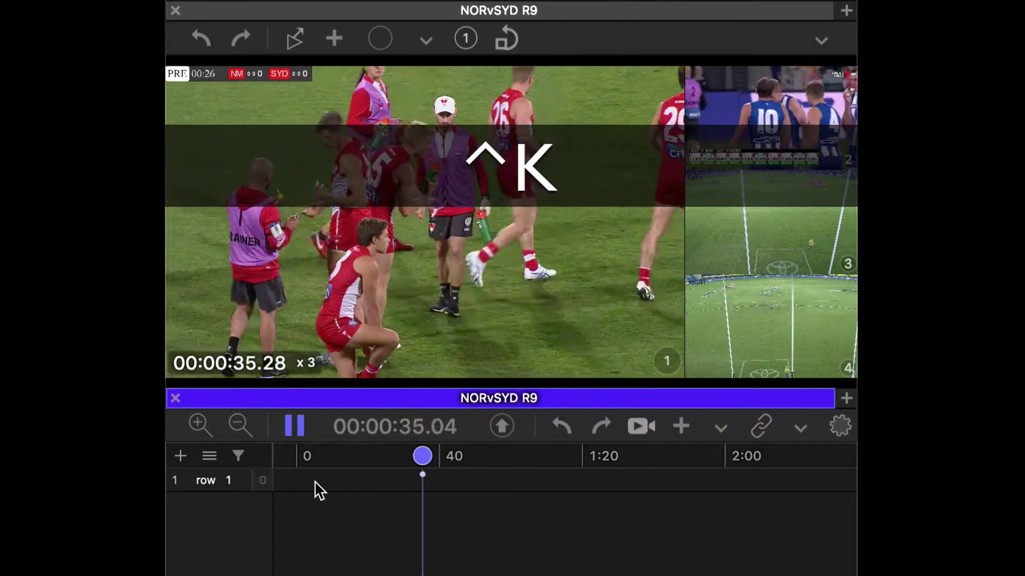
key(ctrl)
key(ctrl+k)
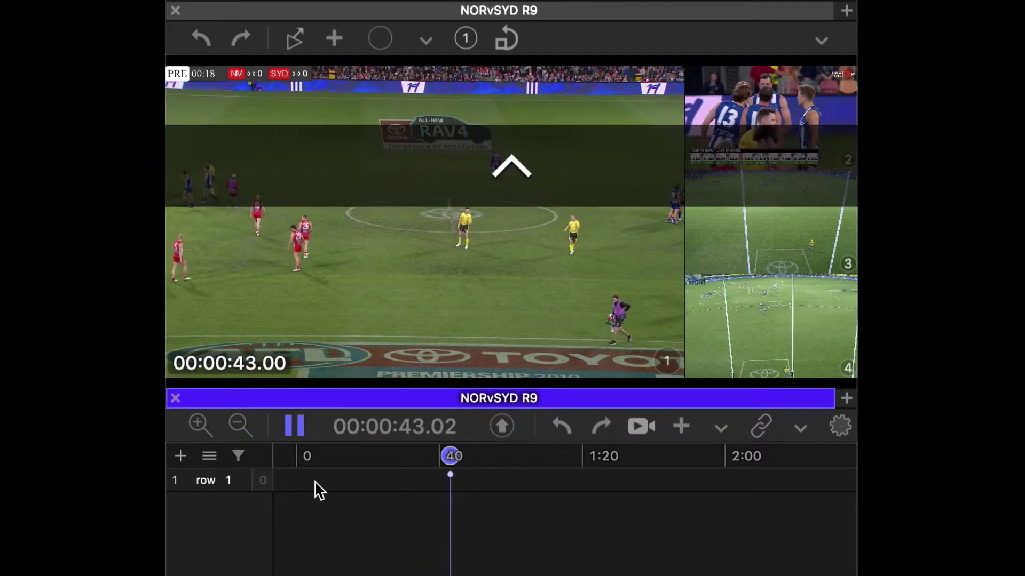
key(ctrl+k)
key(space)
key(space)
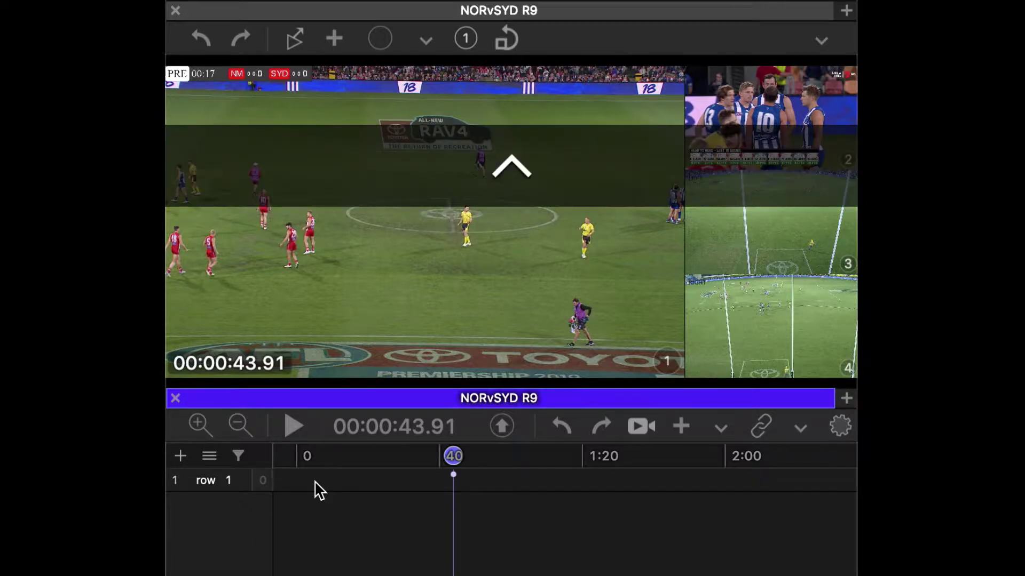
key(ctrl+i)
key(ctrl+l)
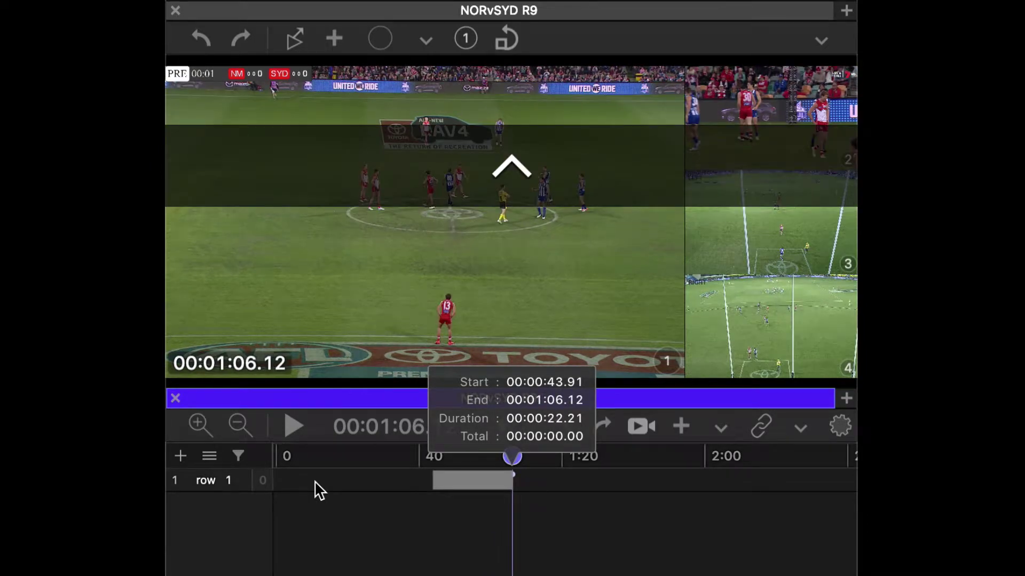
End the first clip at 00:01:09.84 and tag a second clip 00:01:19.04–00:01:35.28.
key(ctrl+l)
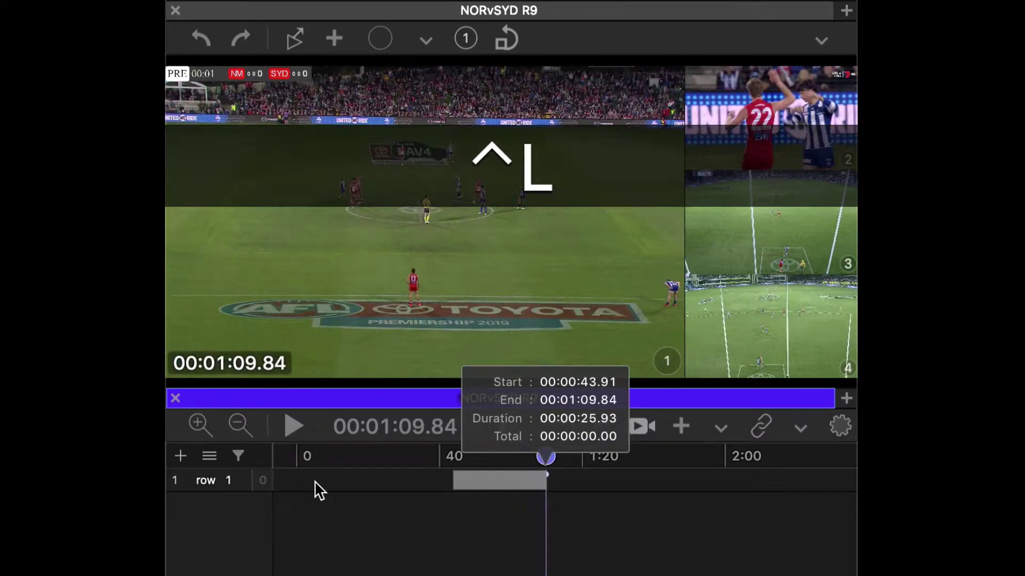
key(ctrl+o)
key(ctrl+l)
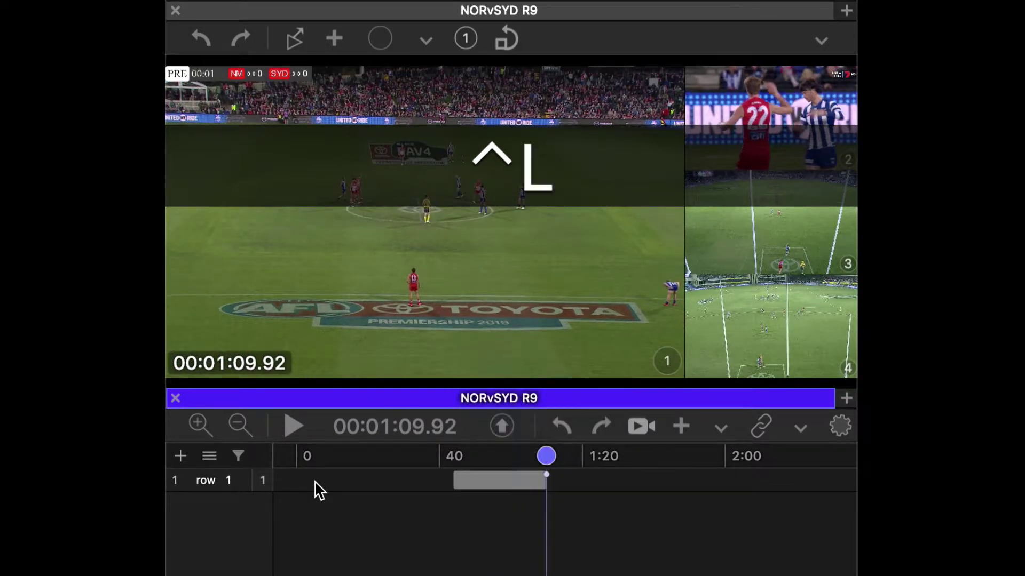
key(ctrl+l)
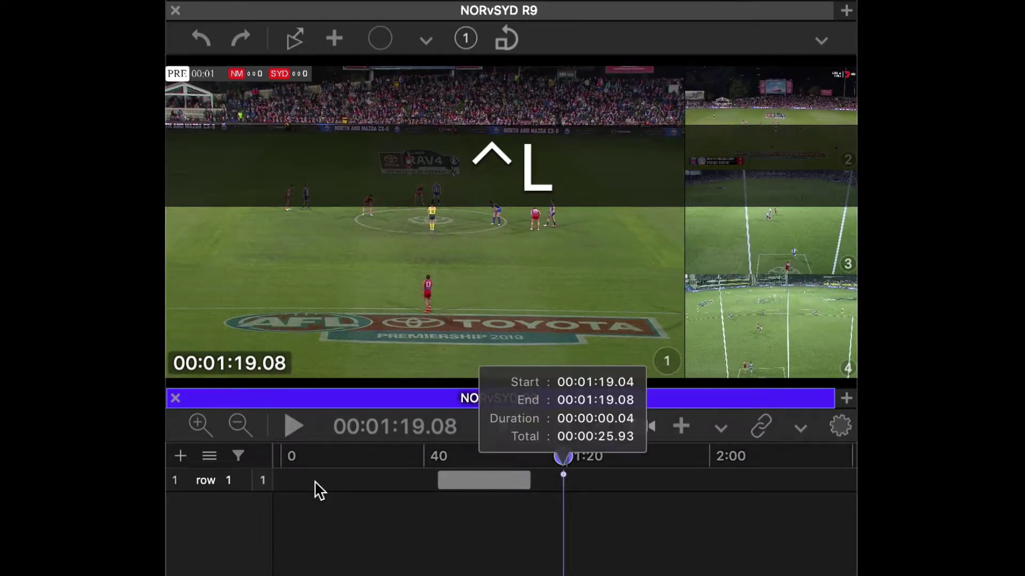
key(ctrl+o)
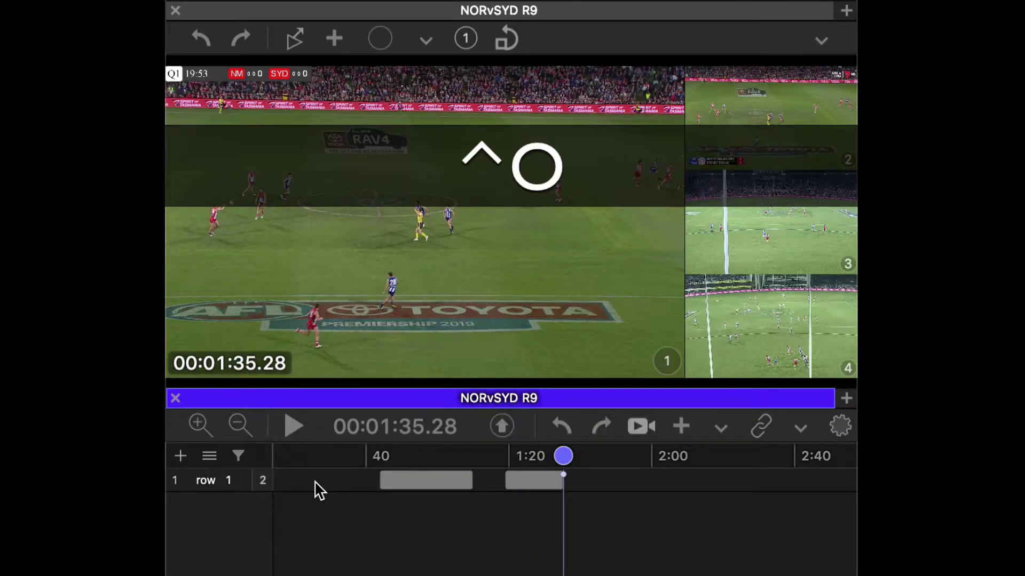
Tag a third clip 00:01:45.48–00:01:55.84, then add an empty row 2.
key(ctrl+l)
key(ctrl+i)
key(ctrl+l)
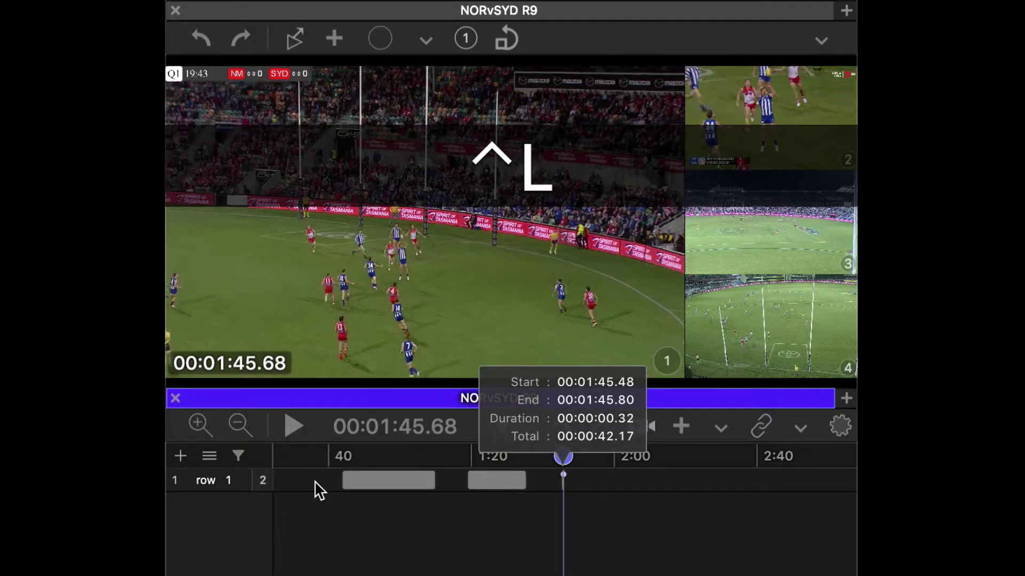
key(ctrl+o)
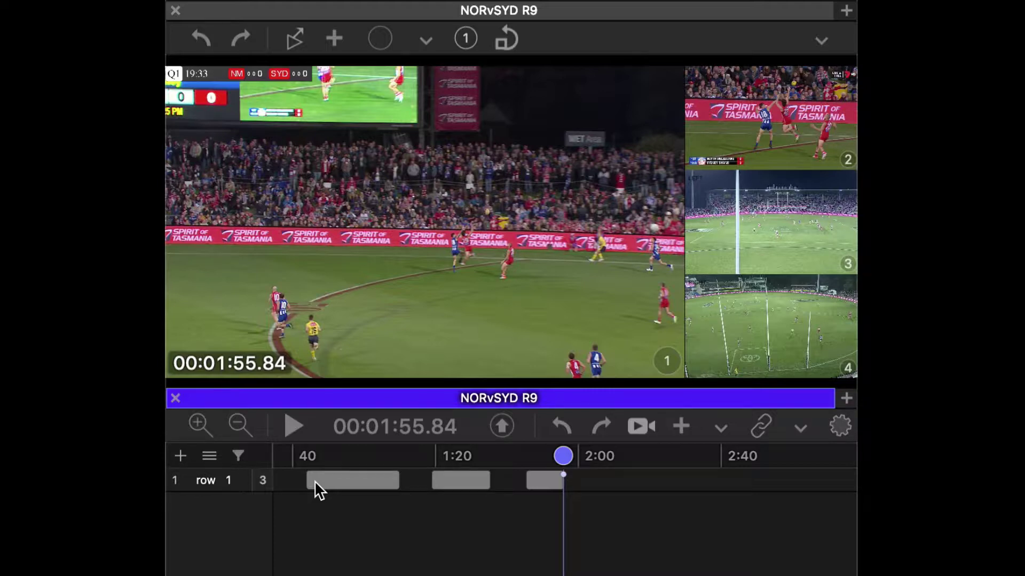
key(ctrl)
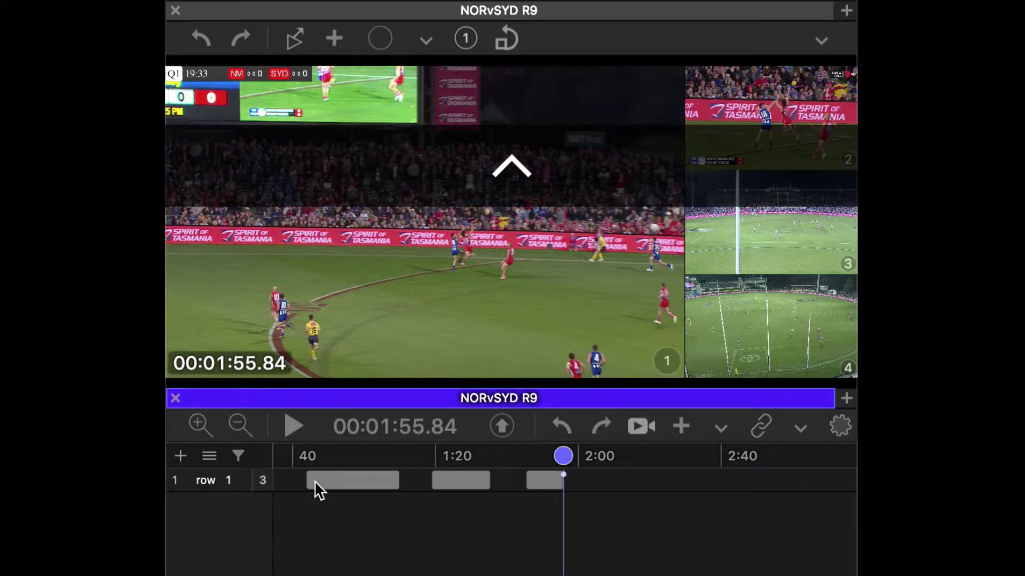
key(ctrl+r)
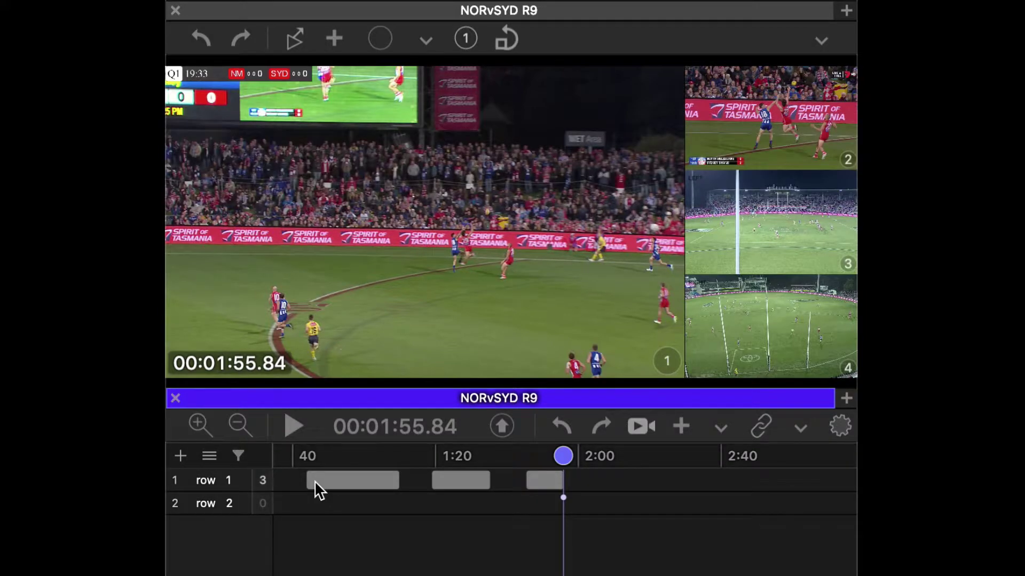
Tag row 2 clips starting at 00:00:25.32 and 00:00:43.08, then add empty rows 3 and 4.
key(ctrl+j)
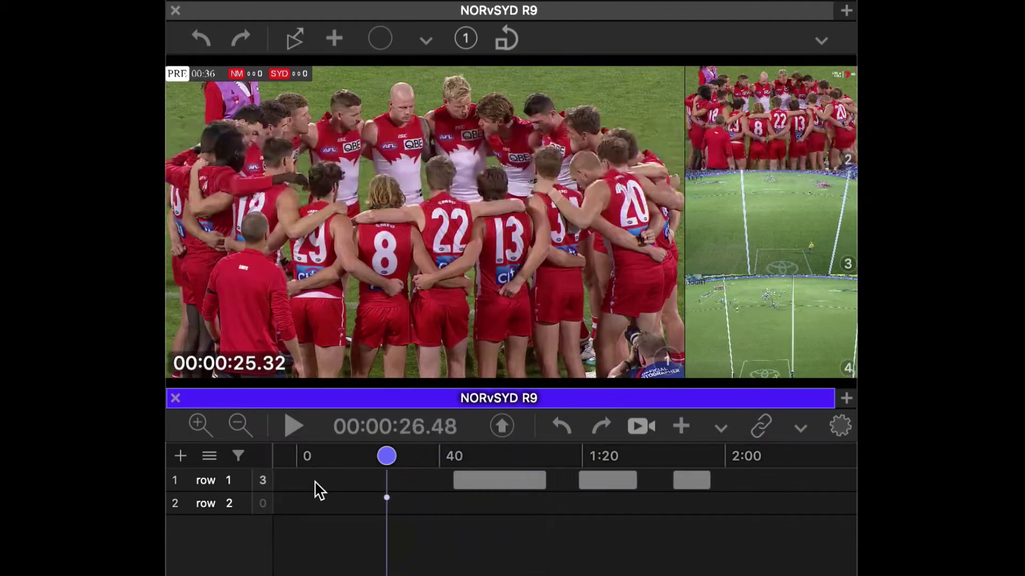
key(ctrl+i)
key(ctrl+l)
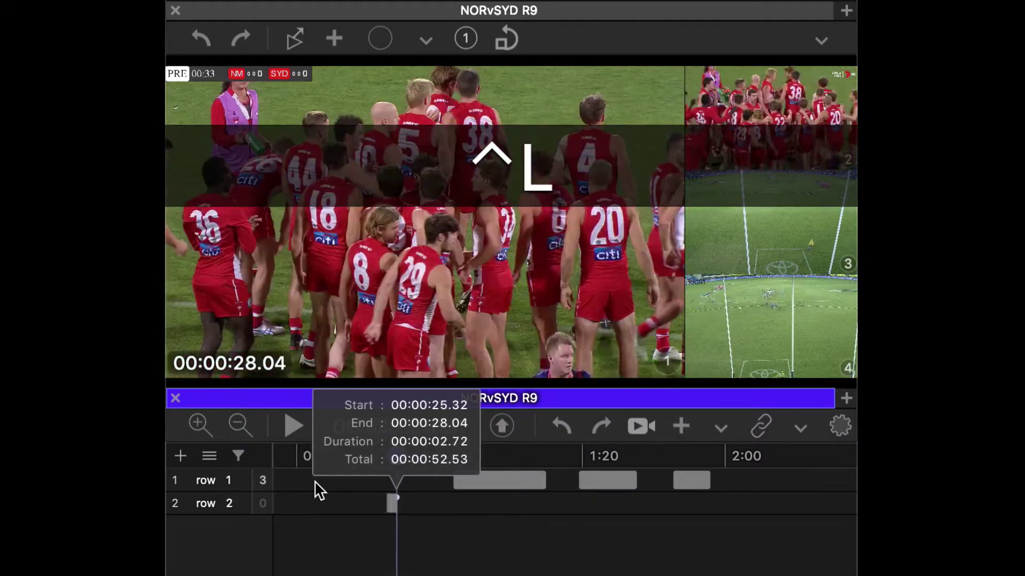
key(ctrl+l)
key(ctrl+i)
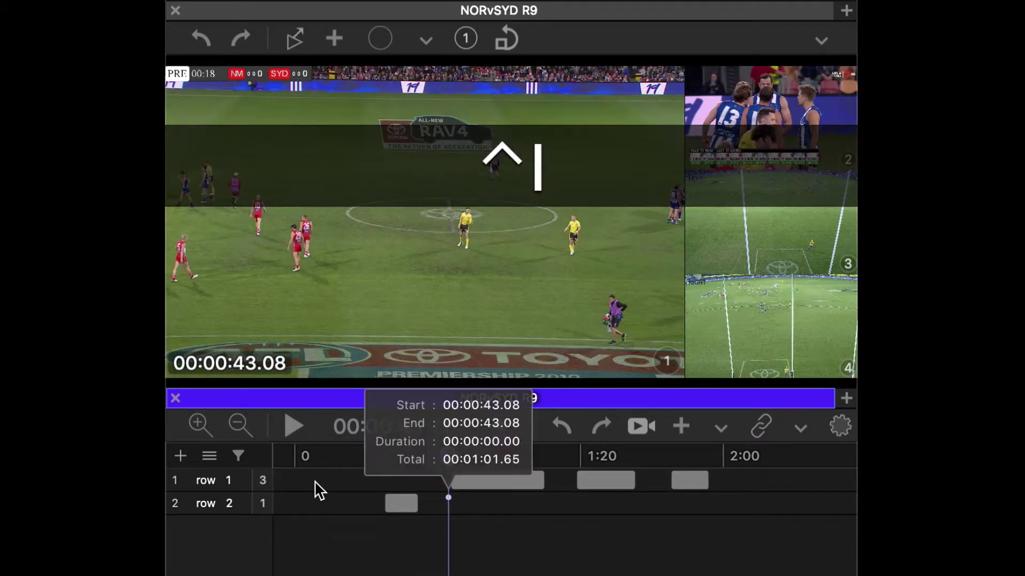
key(ctrl+l)
key(ctrl+o)
key(ctrl+l)
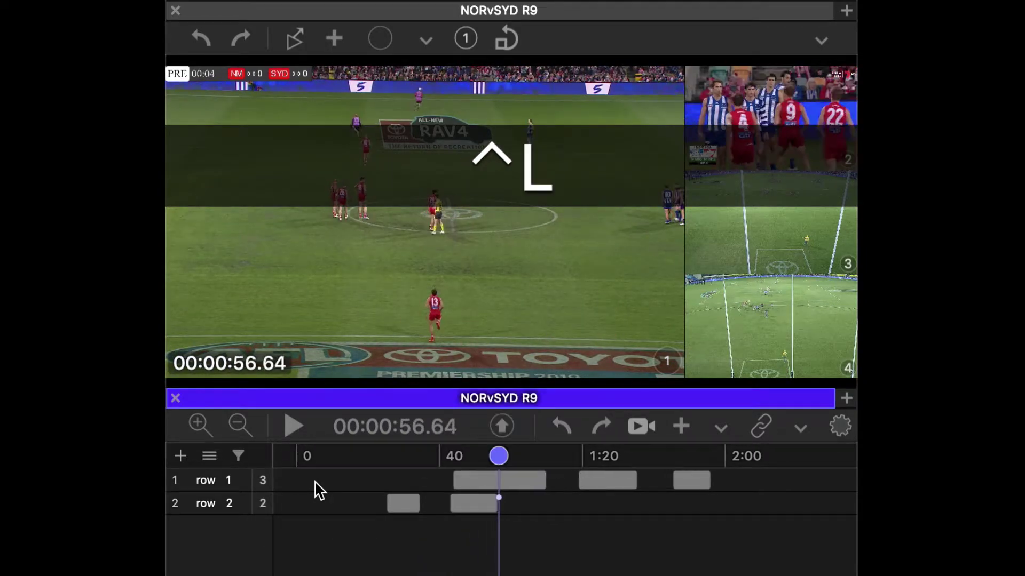
key(ctrl+r)
key(ctrl+r)
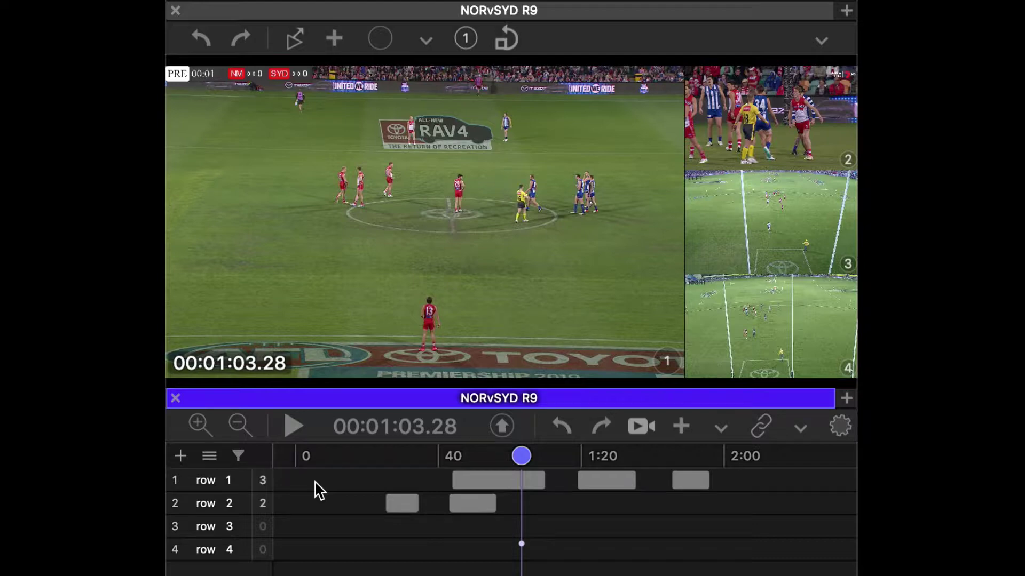
Target row 3 and tag a clip there starting at 1:03.28.
key(shift)
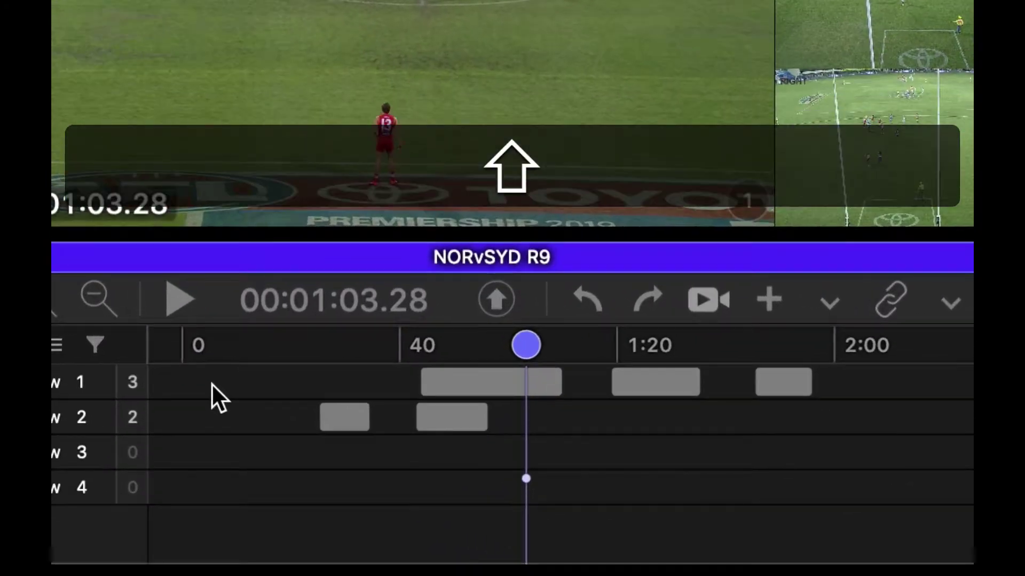
key(ctrl)
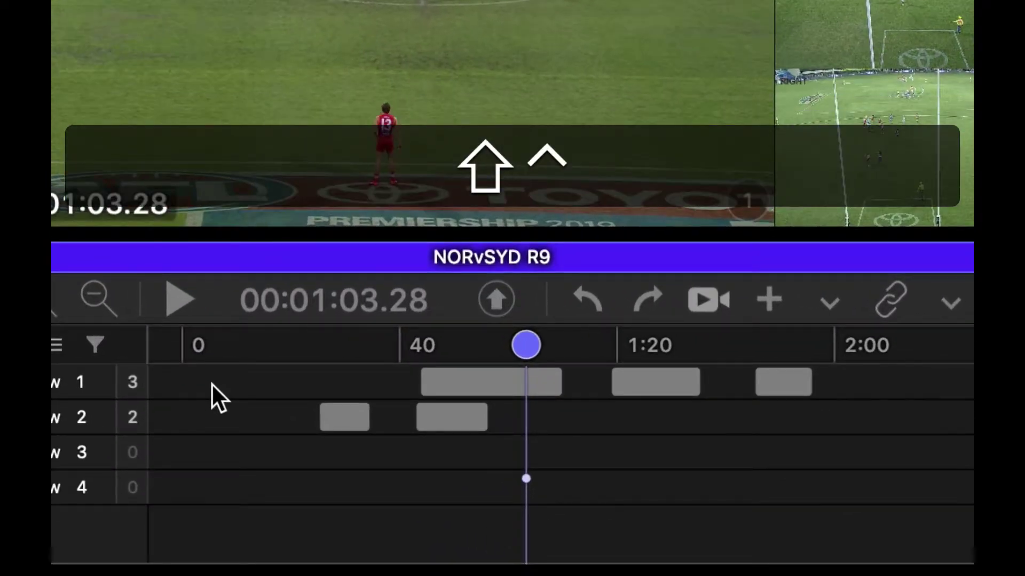
key(ctrl+shift+j)
key(ctrl+shift+l)
key(ctrl+shift+j)
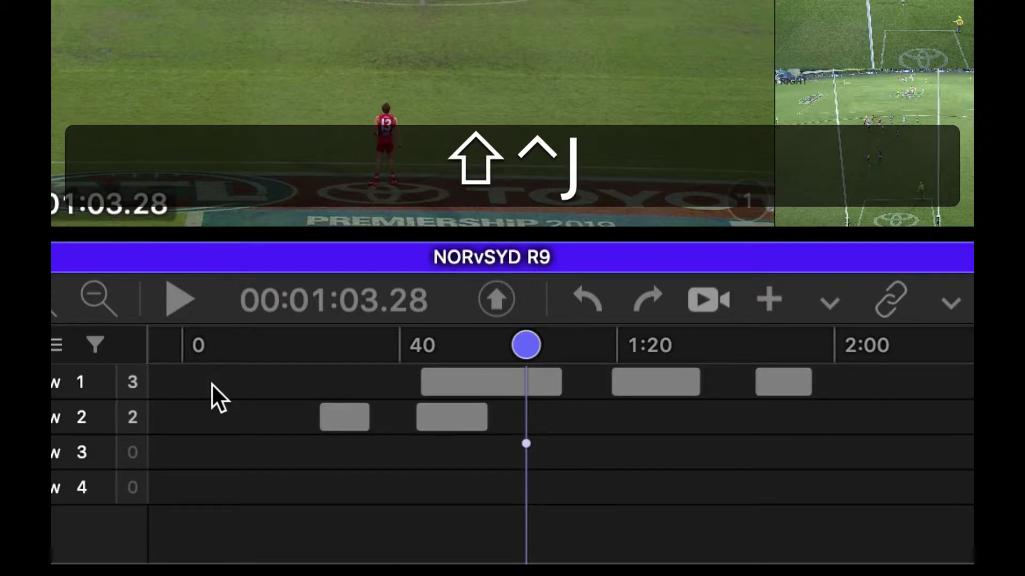
key(ctrl+shift+j)
key(ctrl+shift+j)
key(ctrl+shift+l)
key(ctrl+shift+l)
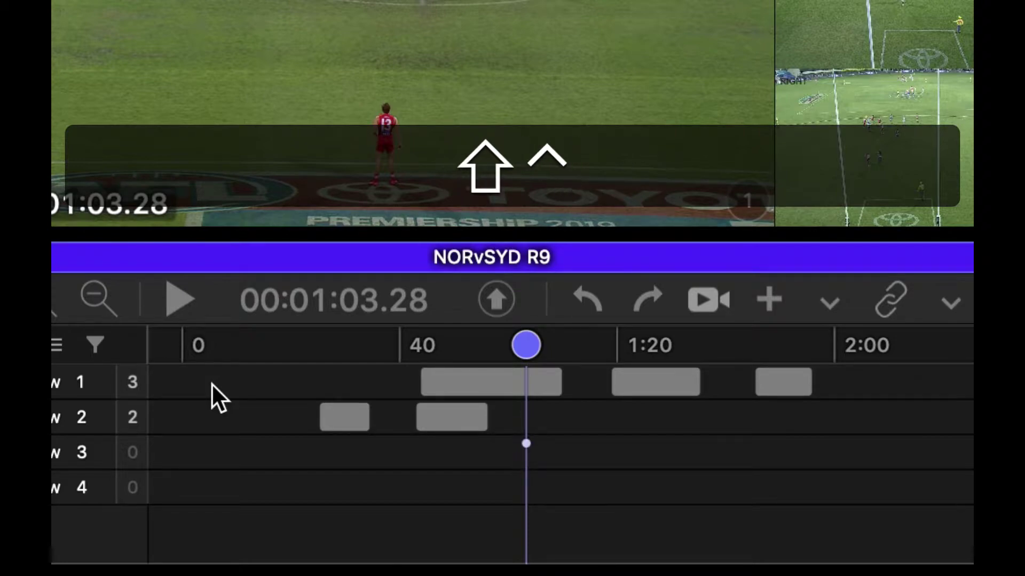
key(ctrl+l)
key(ctrl+o)
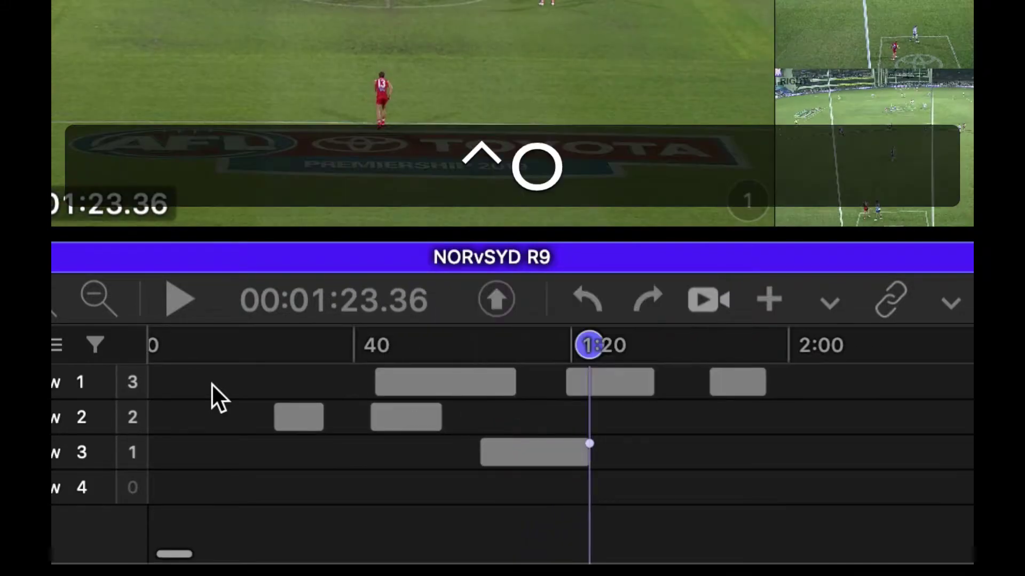
key(ctrl+l)
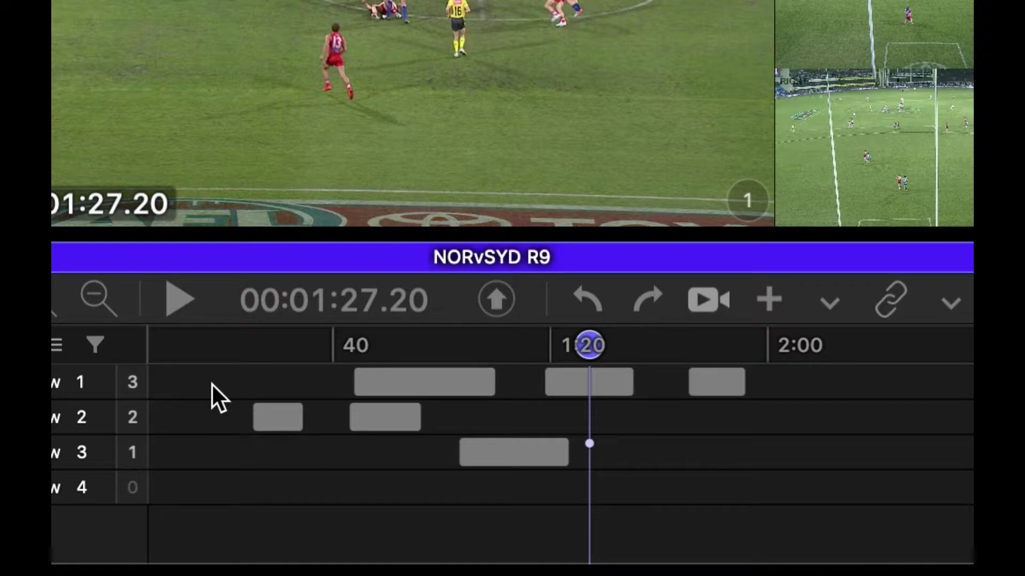
Replay the row 3 clip from its start, trim its end near 1:17, then undo the trim.
key(shift+ctrl)
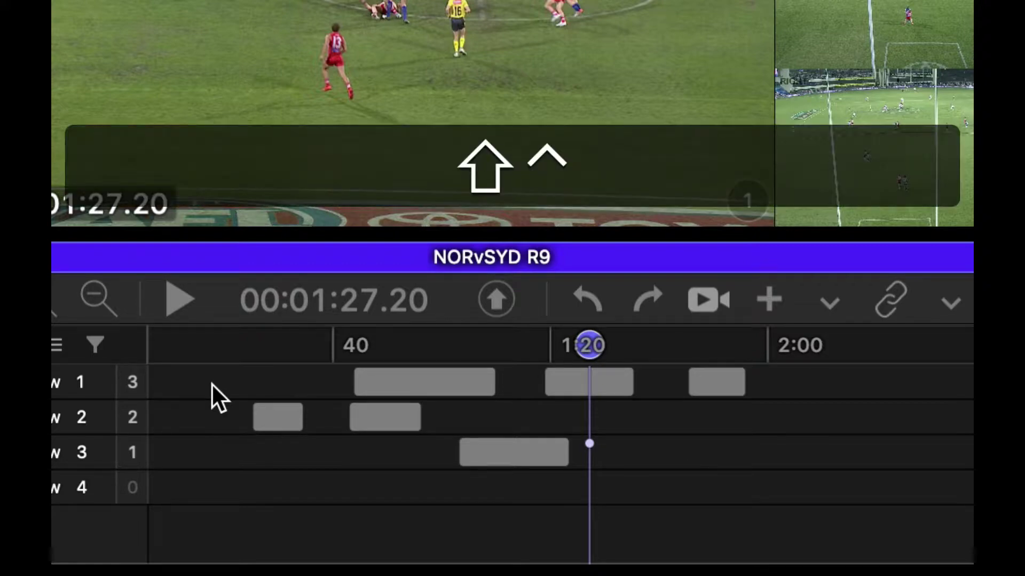
key(shift+ctrl+s)
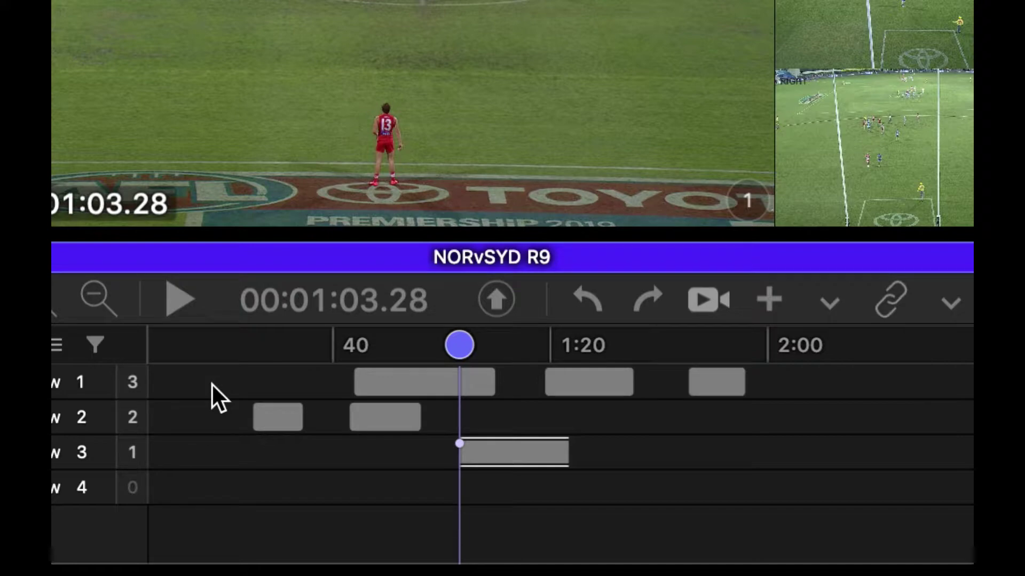
key(ctrl)
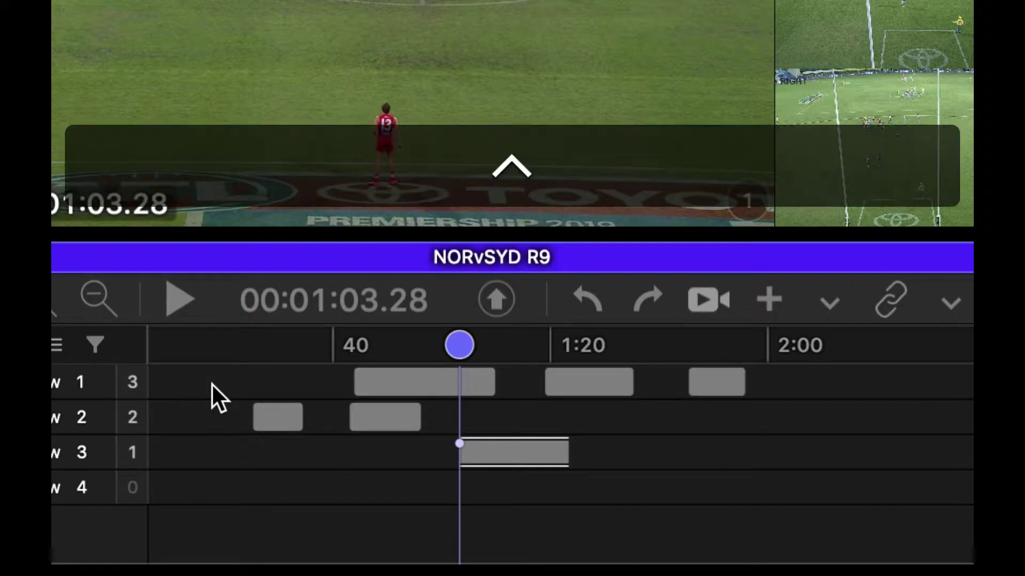
key(ctrl+l)
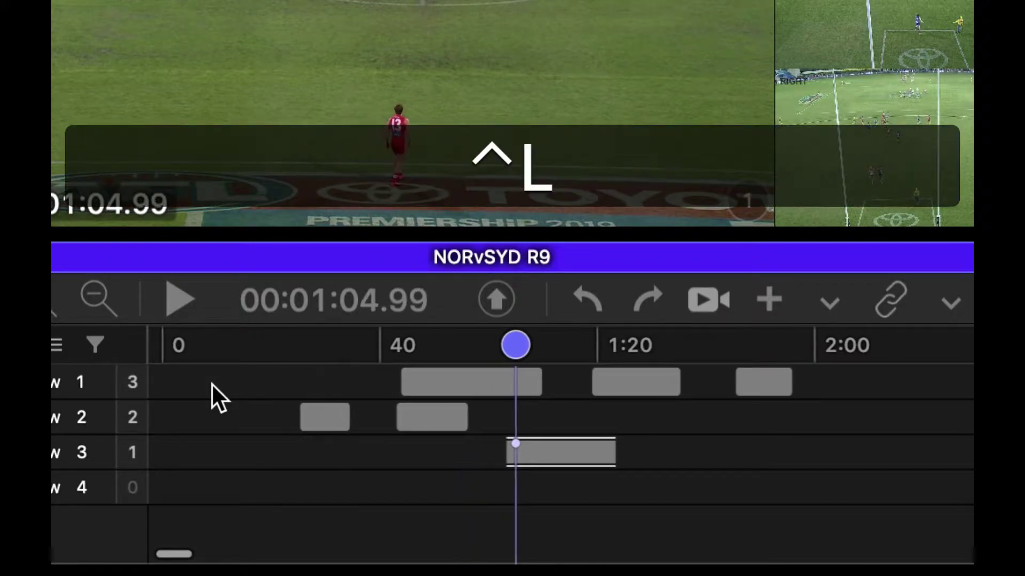
key(ctrl)
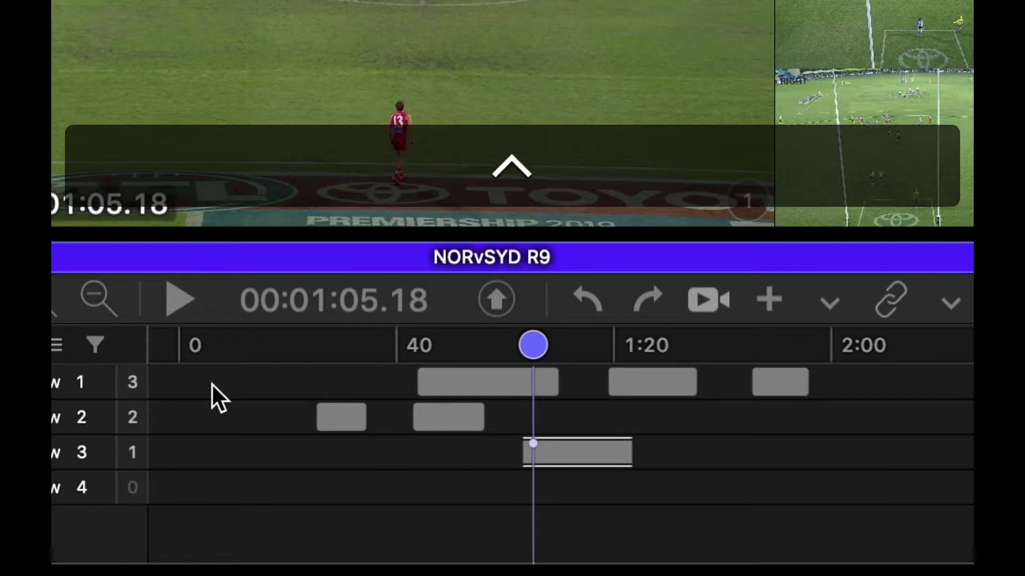
key(ctrl+l)
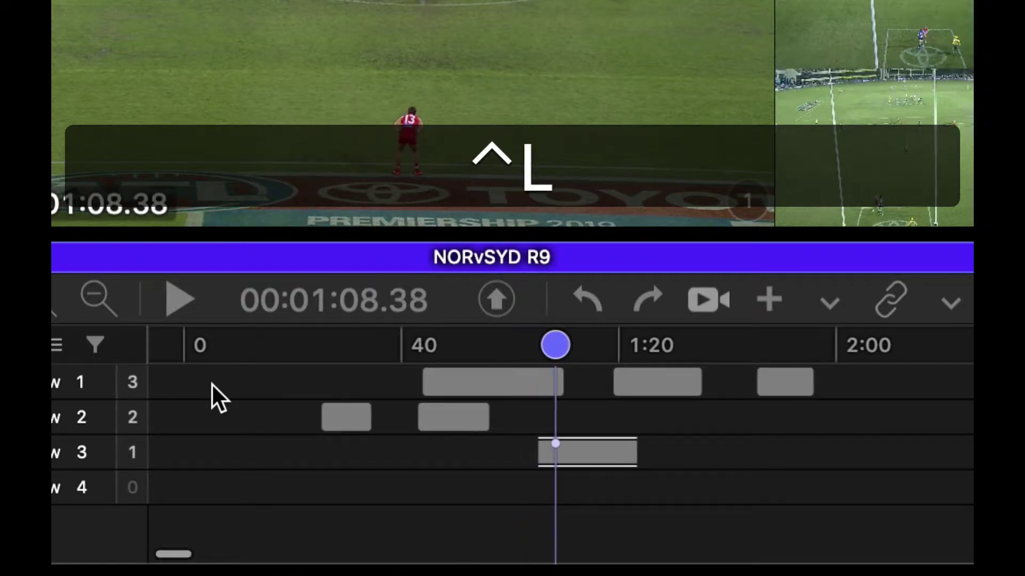
key(ctrl+l)
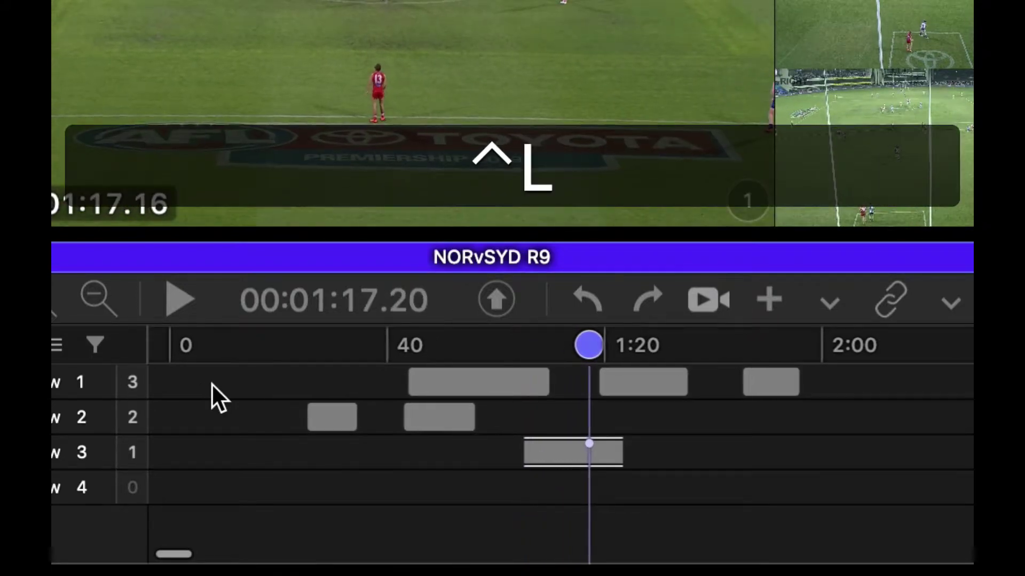
key(ctrl+o)
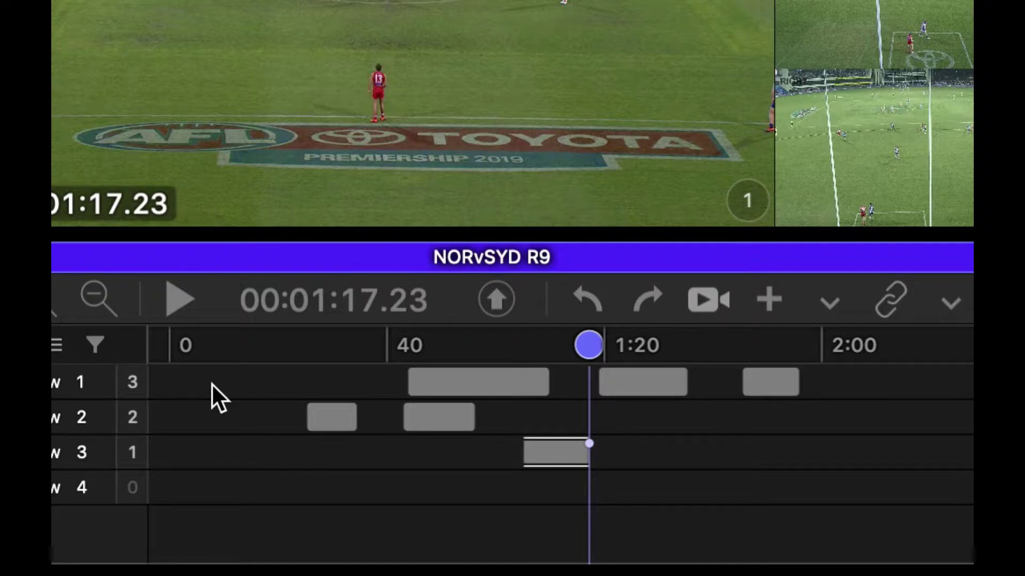
key(super+z)
key(super+z)
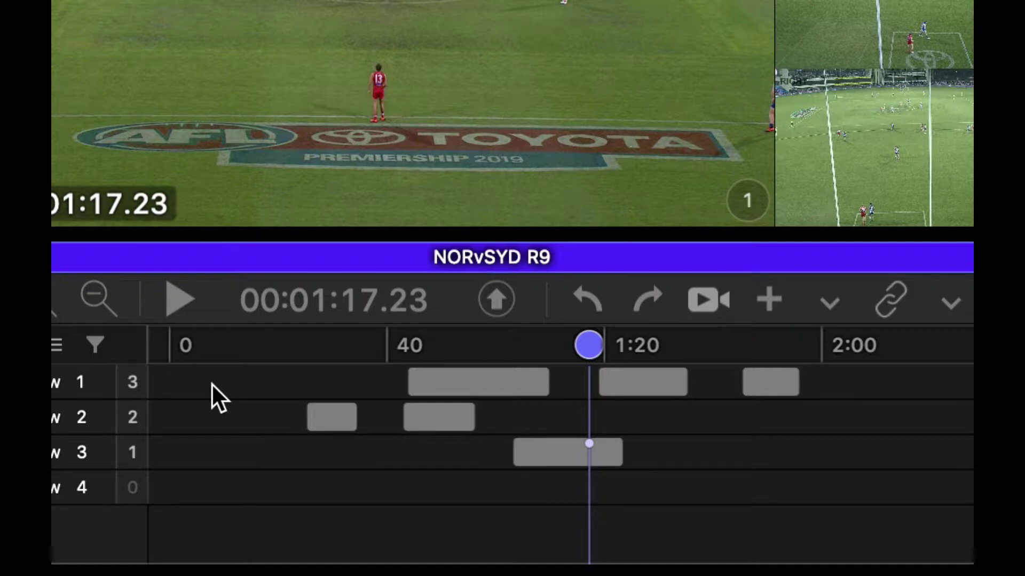
Switch the tagging row to row 1 and rewind toward the earlier clips.
key(ctrl+j)
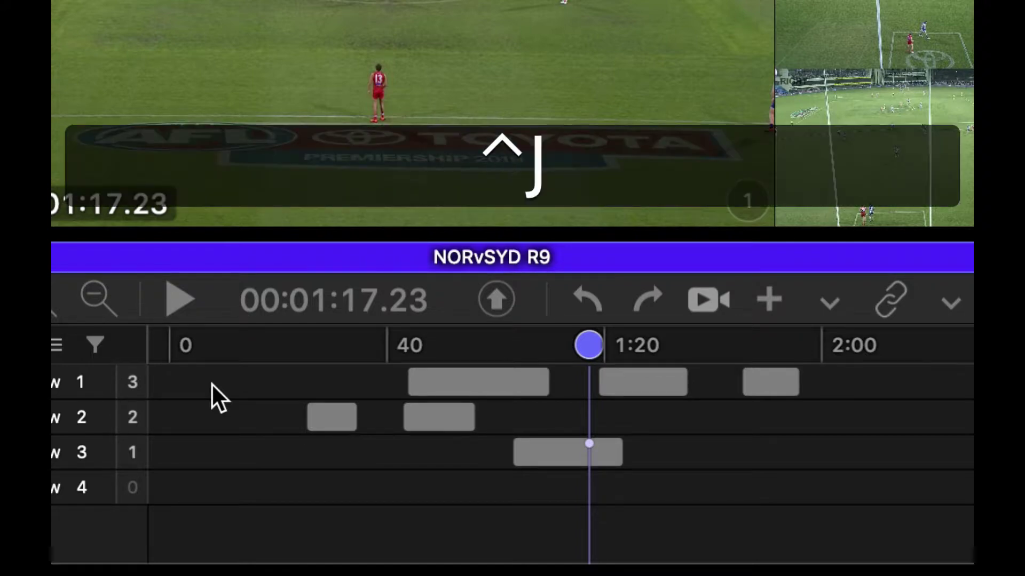
key(ctrl+shift+j)
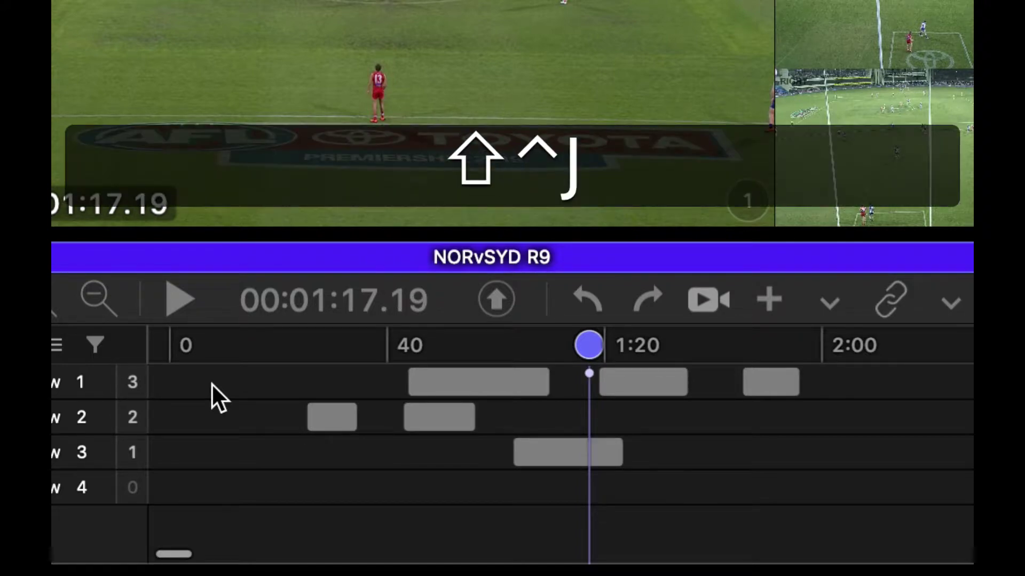
key(ctrl+j)
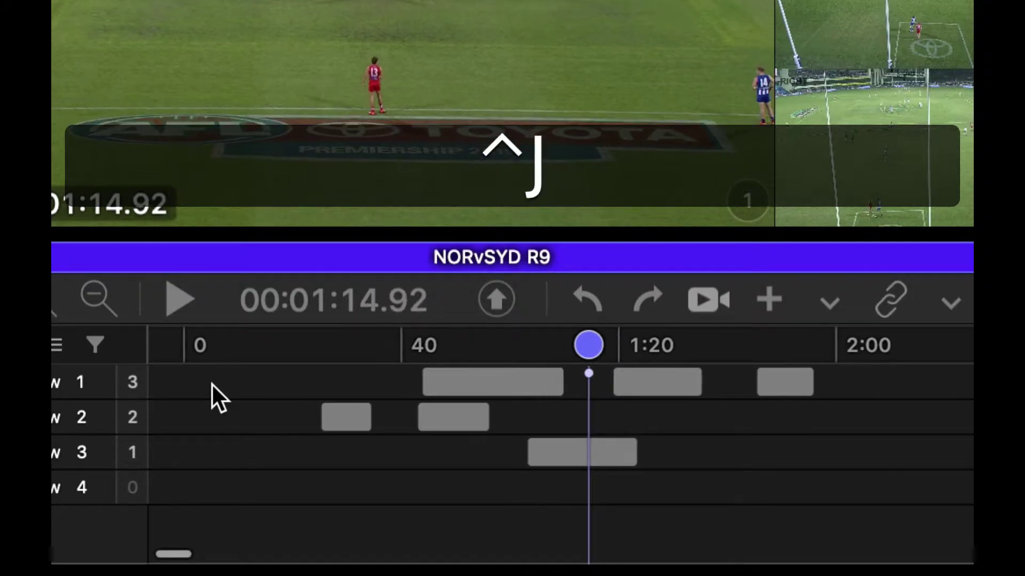
Step through row 1 clips to the one starting at 00:01:19.04 and open its note lanes.
key(ctrl+j)
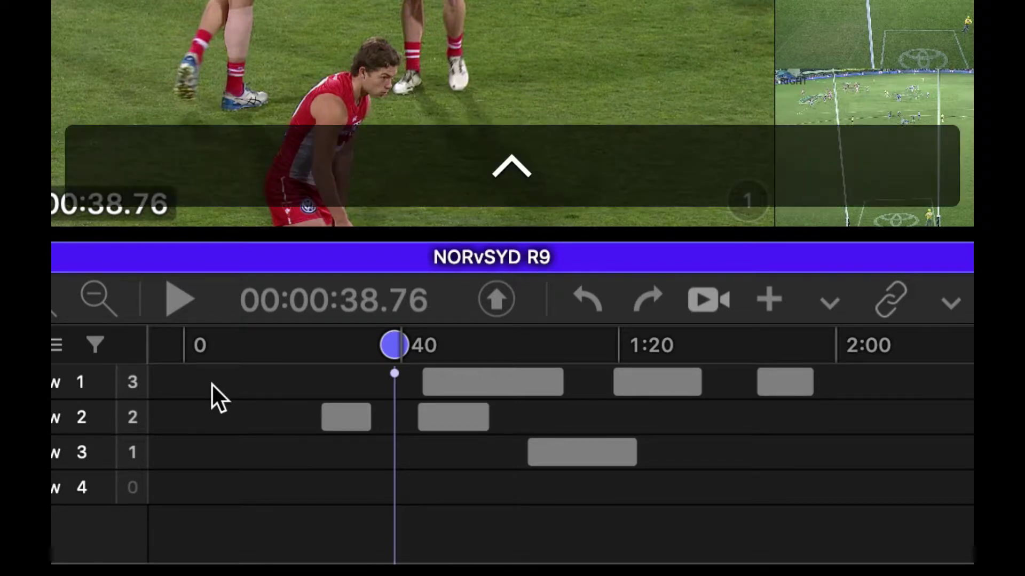
key(ctrl+s)
key(ctrl+s)
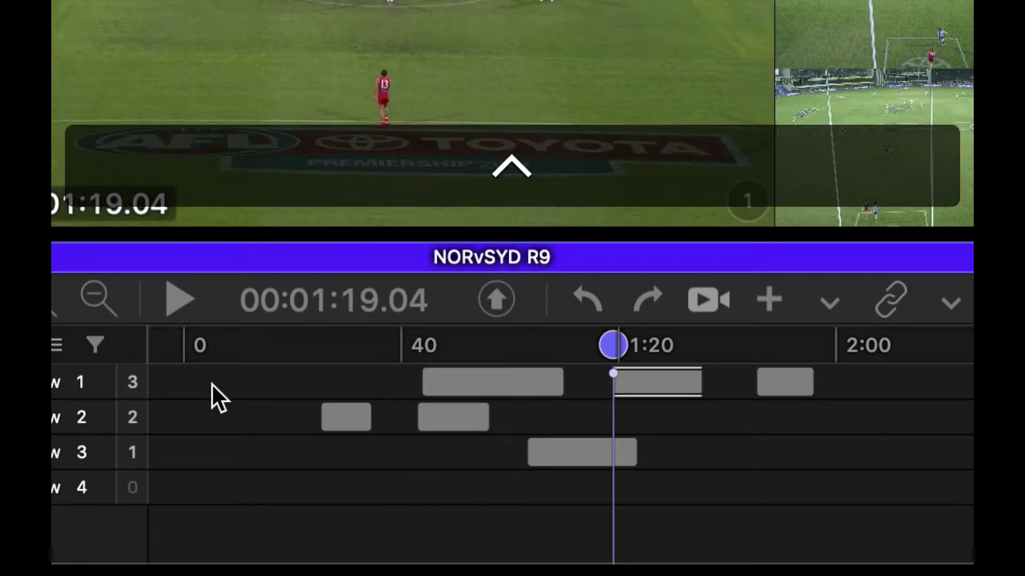
key(Tab)
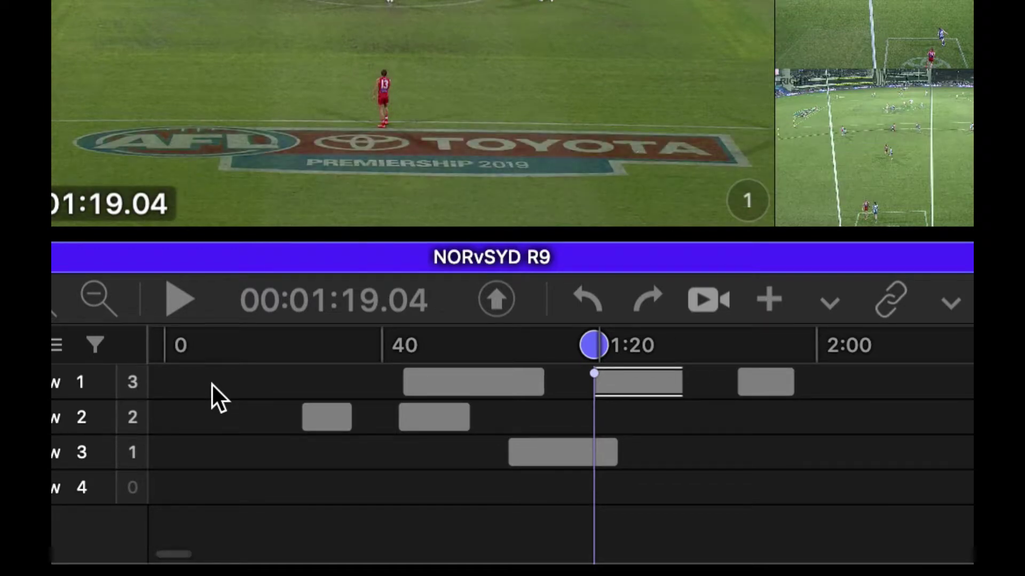
key(ctrl)
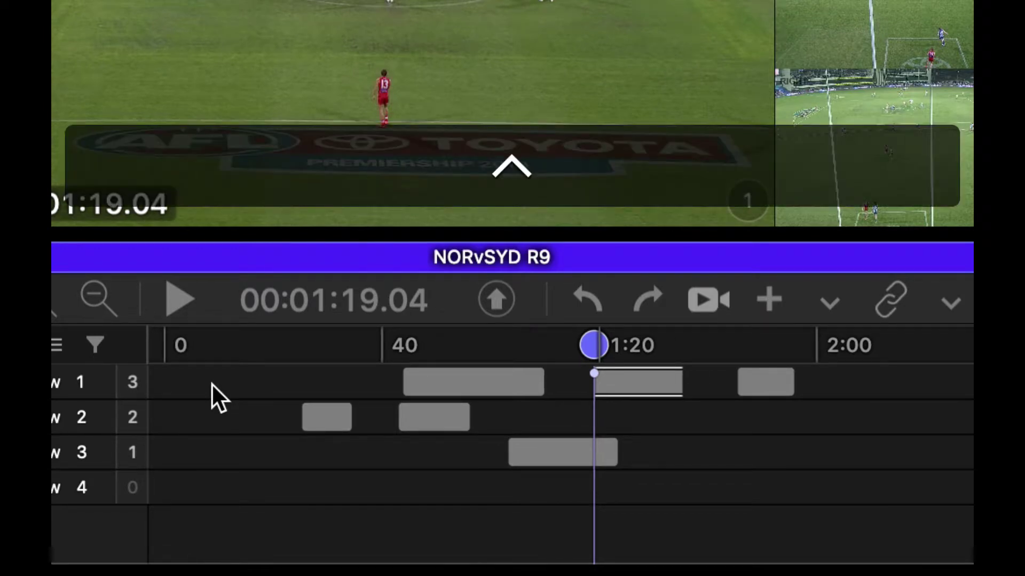
key(shift)
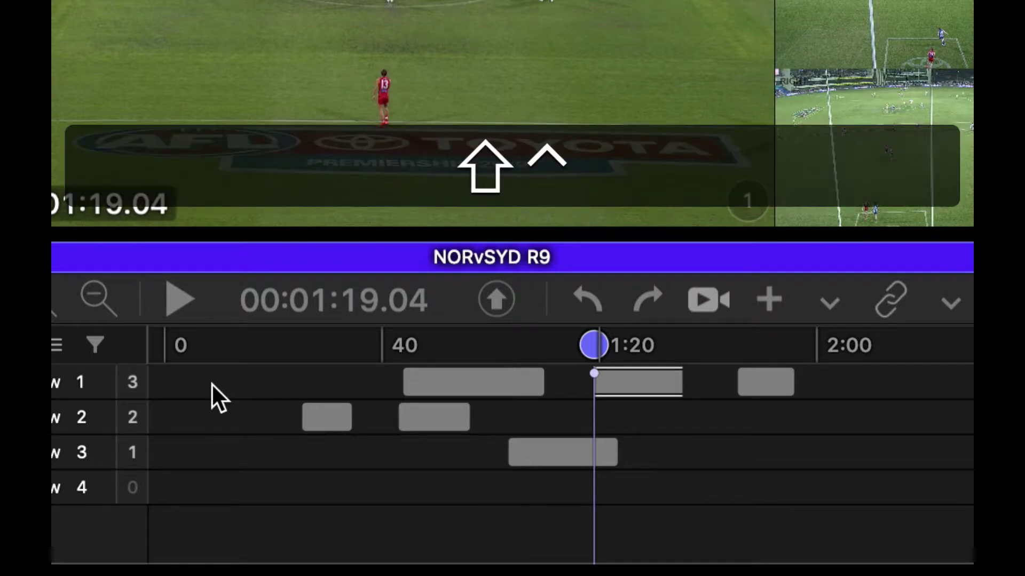
key(ctrl+shift+s)
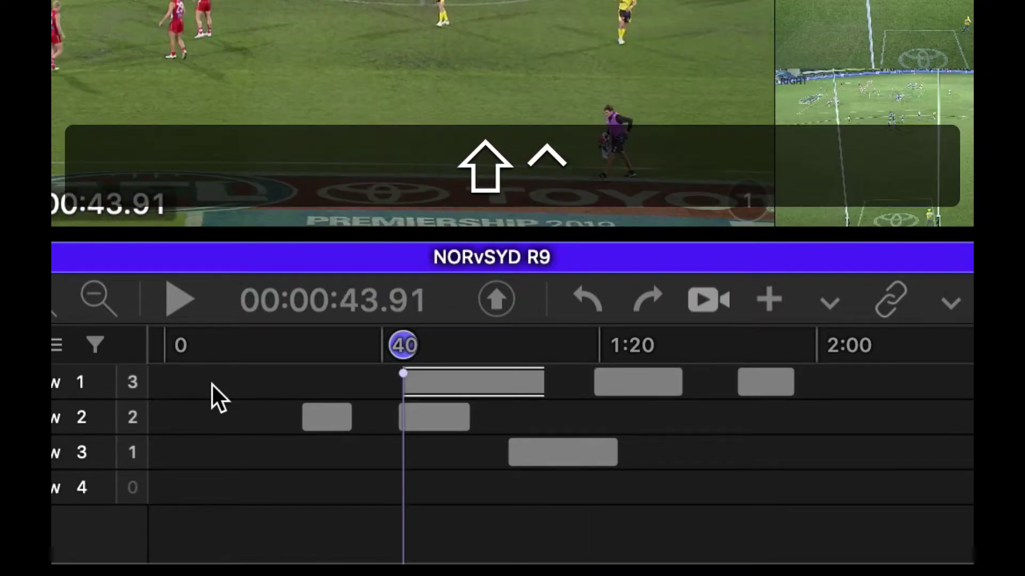
key(ctrl+s)
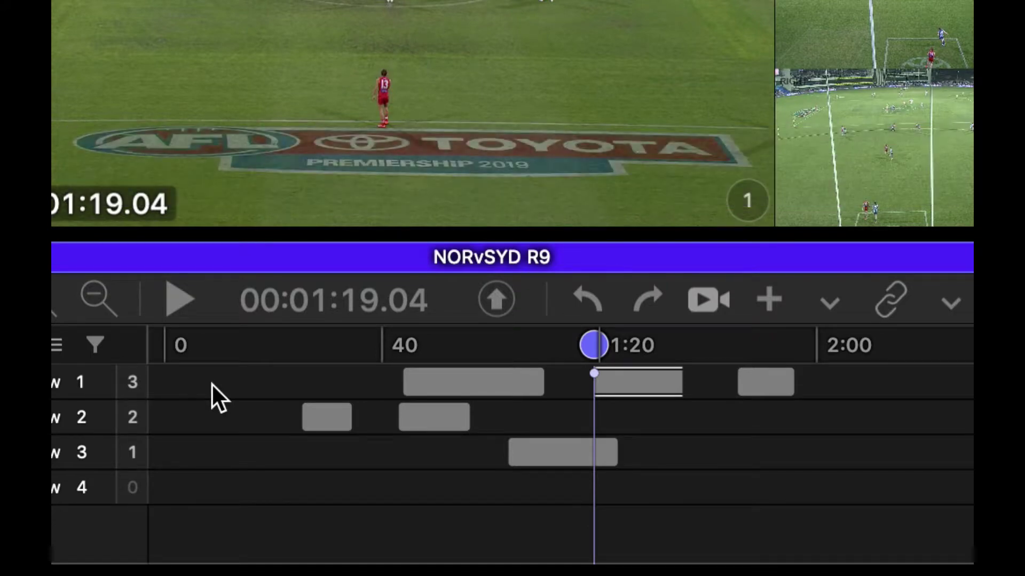
key(ctrl)
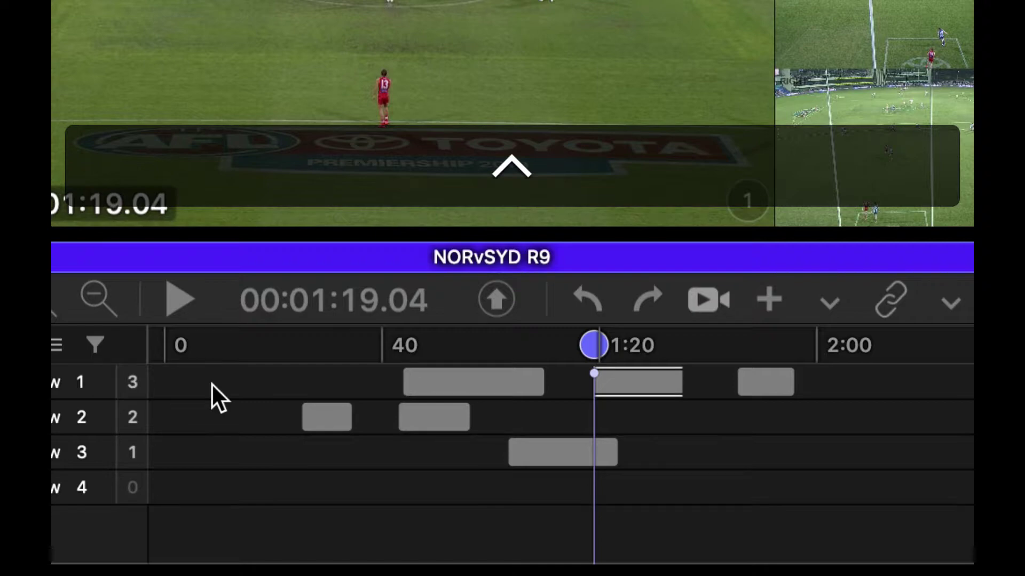
key(ctrl+Return)
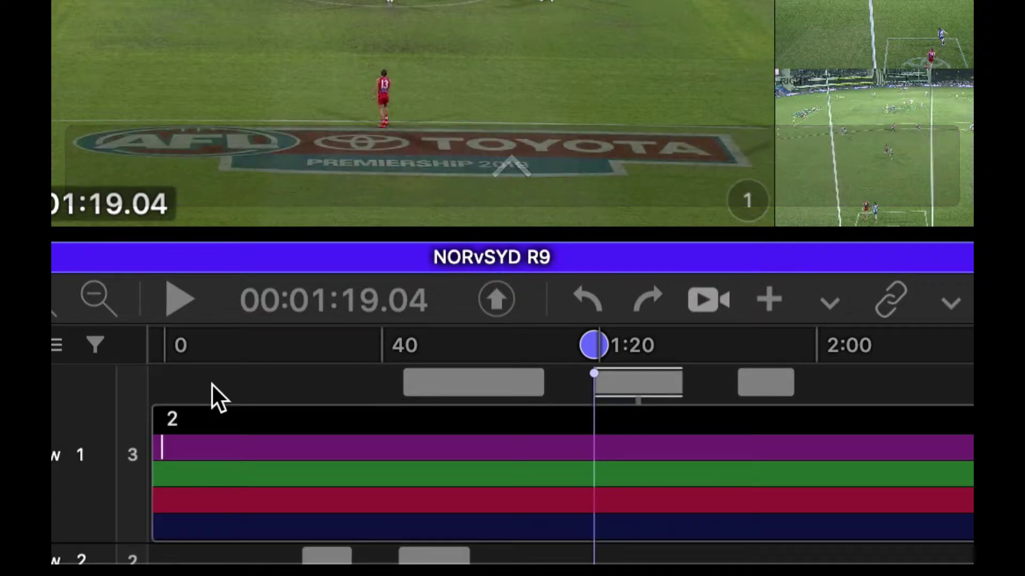
Enter notes 'This is a note.' (purple) and 'This is the next note type.' (green), then close the editor.
text(This)
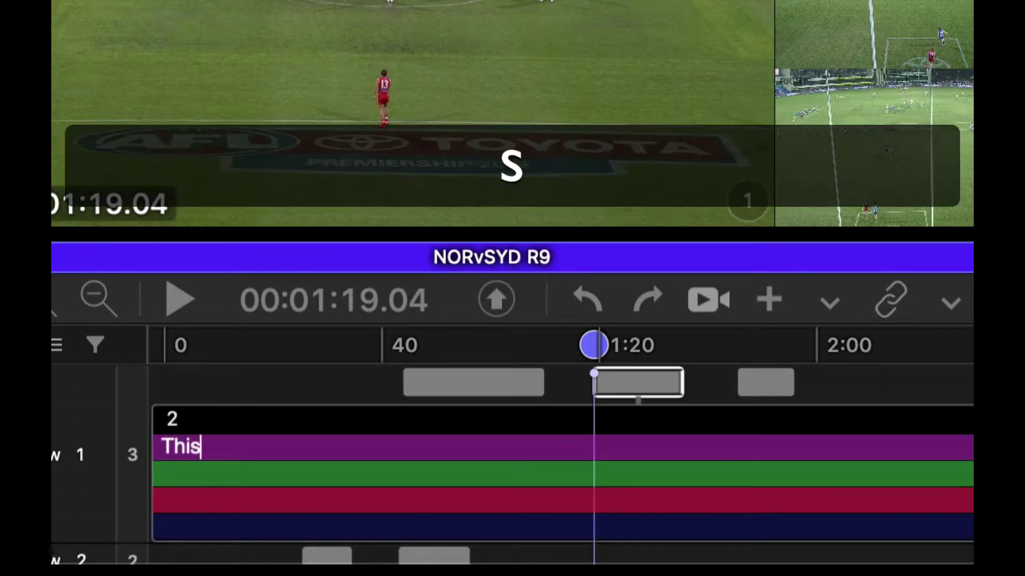
text( is a note.)
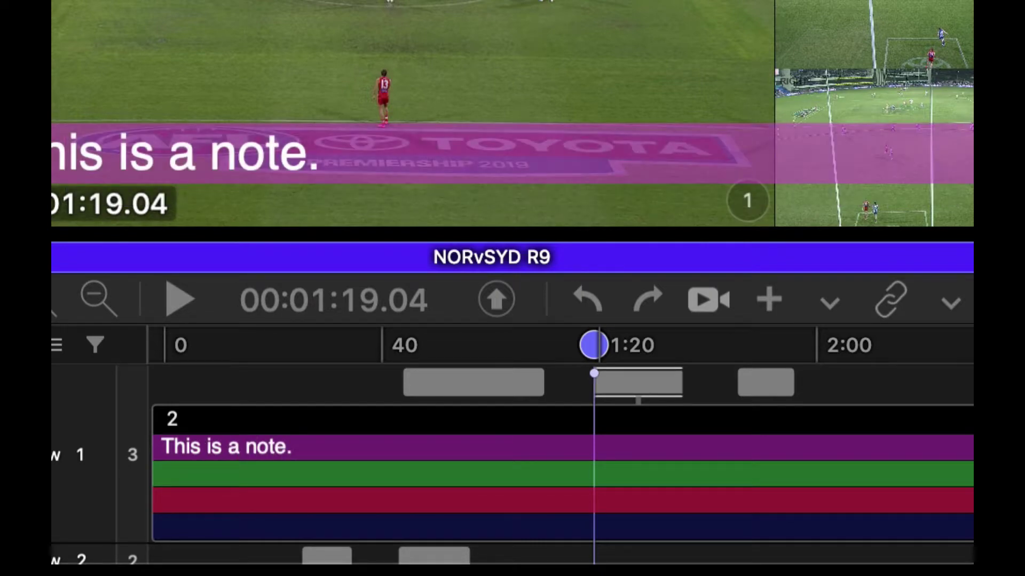
key(Tab)
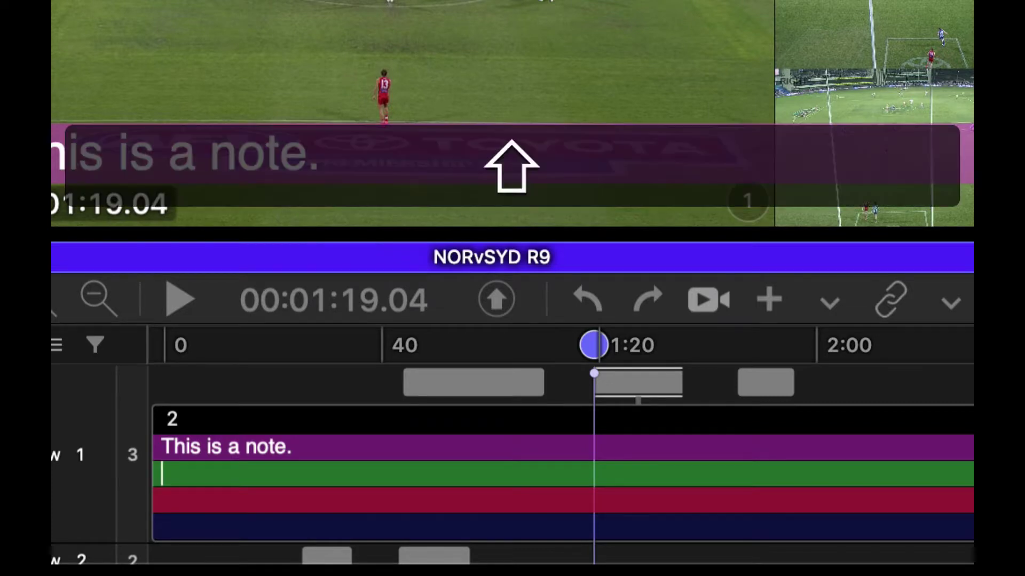
text(This is the next )
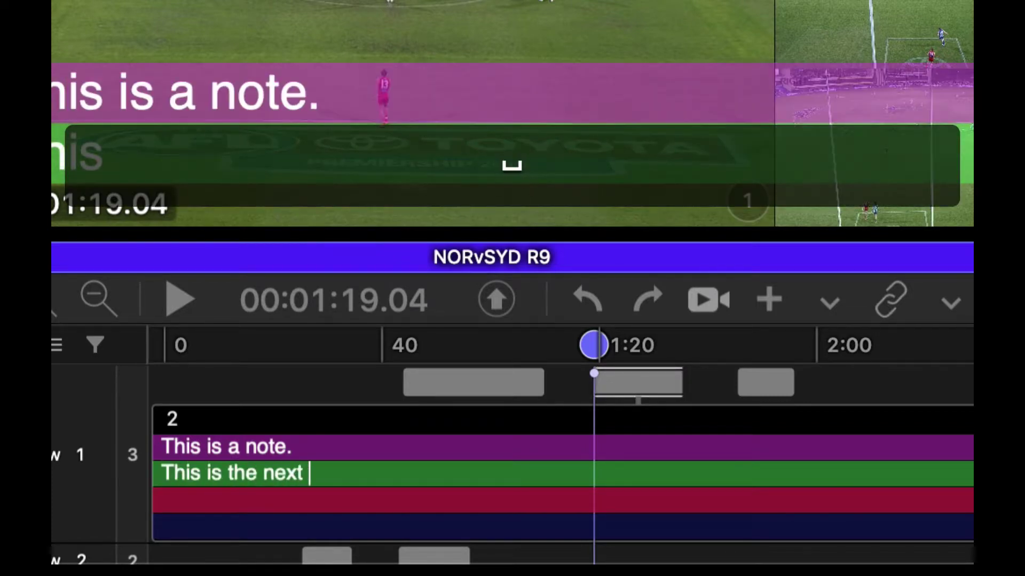
text(note type)
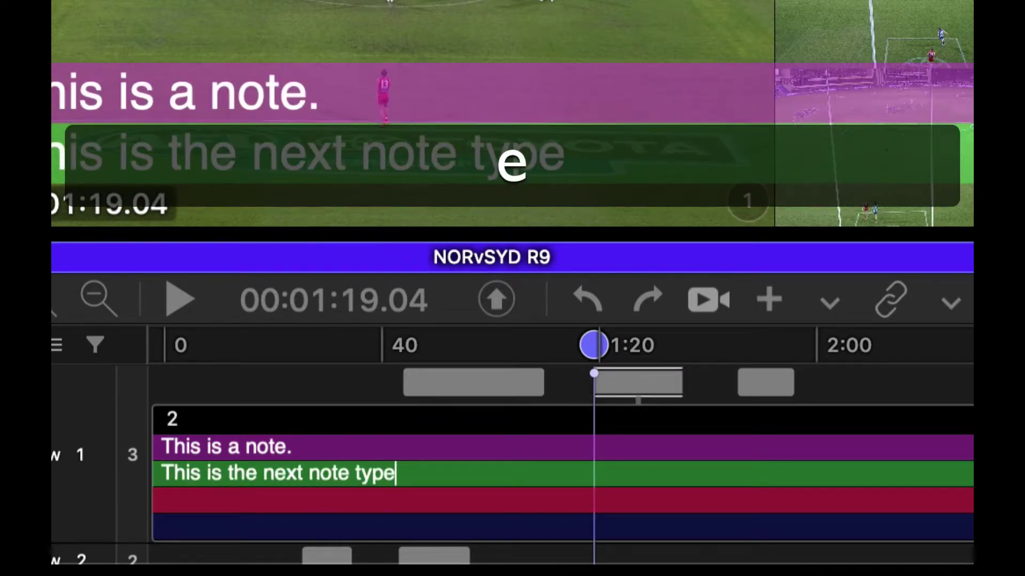
text(.)
key(Tab)
key(Tab)
key(Tab)
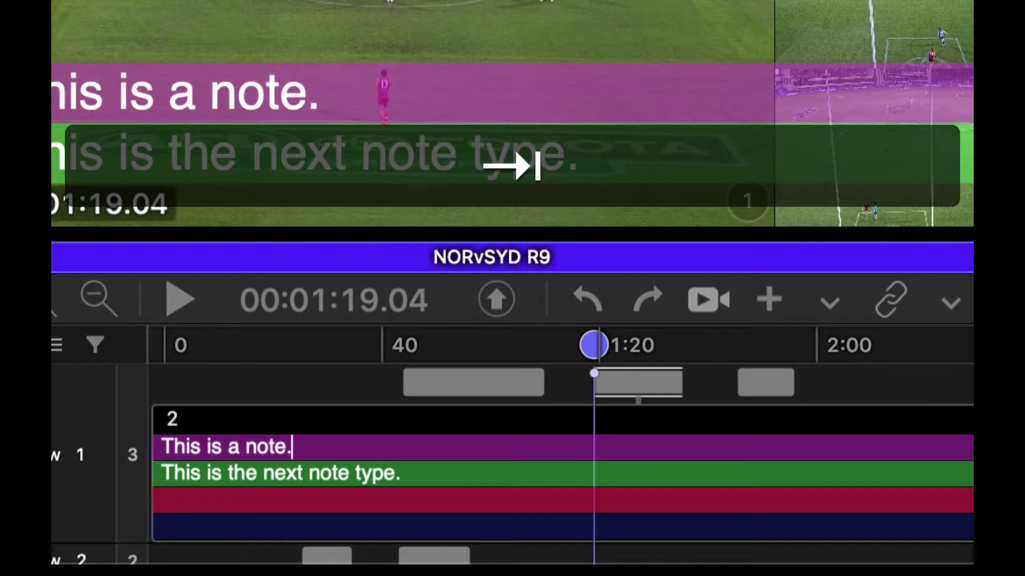
key(Tab)
key(Tab)
key(Tab)
key(Tab)
key(Tab)
key(Tab)
key(Tab)
key(Tab)
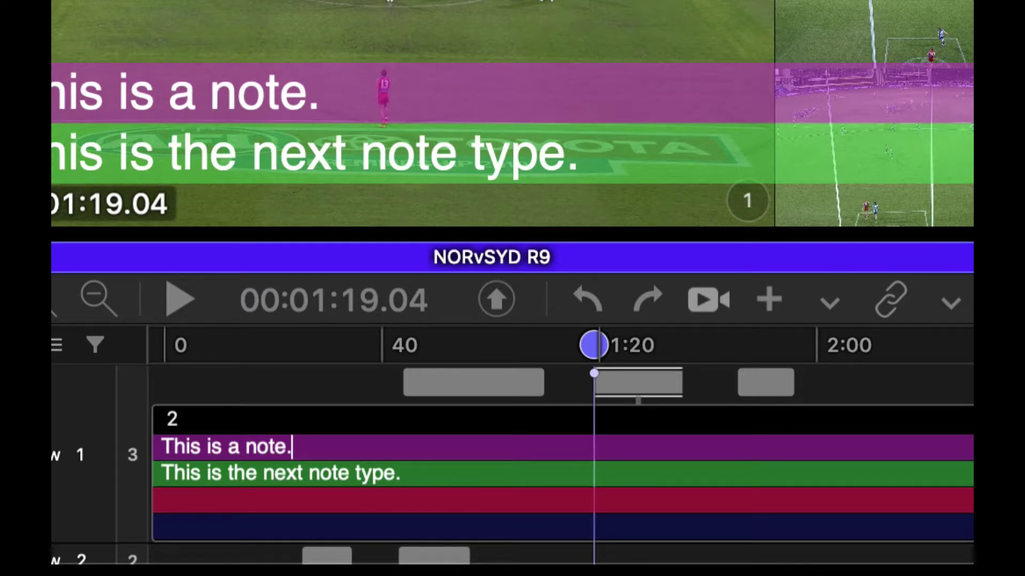
key(Escape)
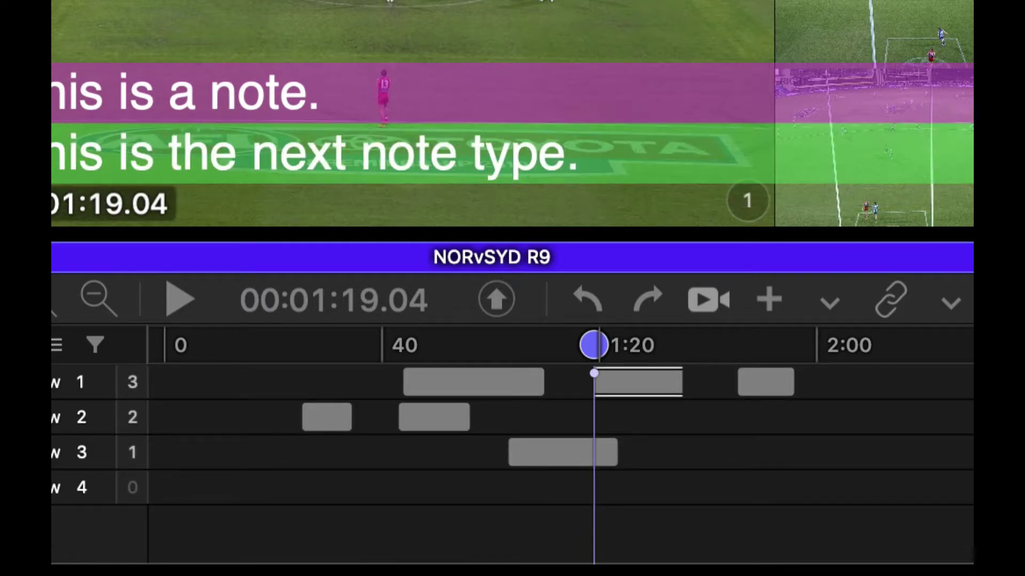
Hop back one row 1 clip, then move down to row 3 and play through its clip.
key(ctrl+shift)
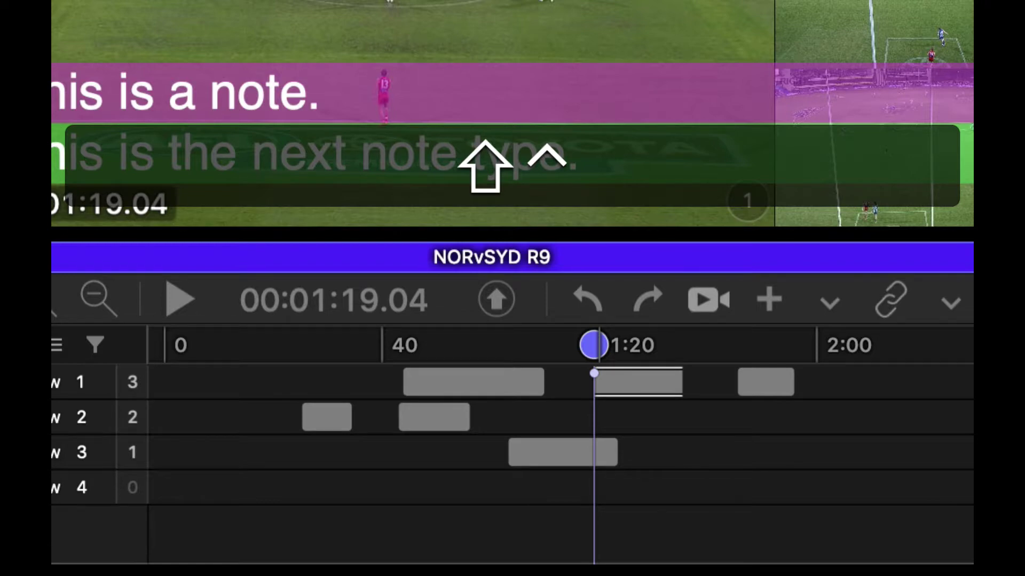
key(ctrl+shift+s)
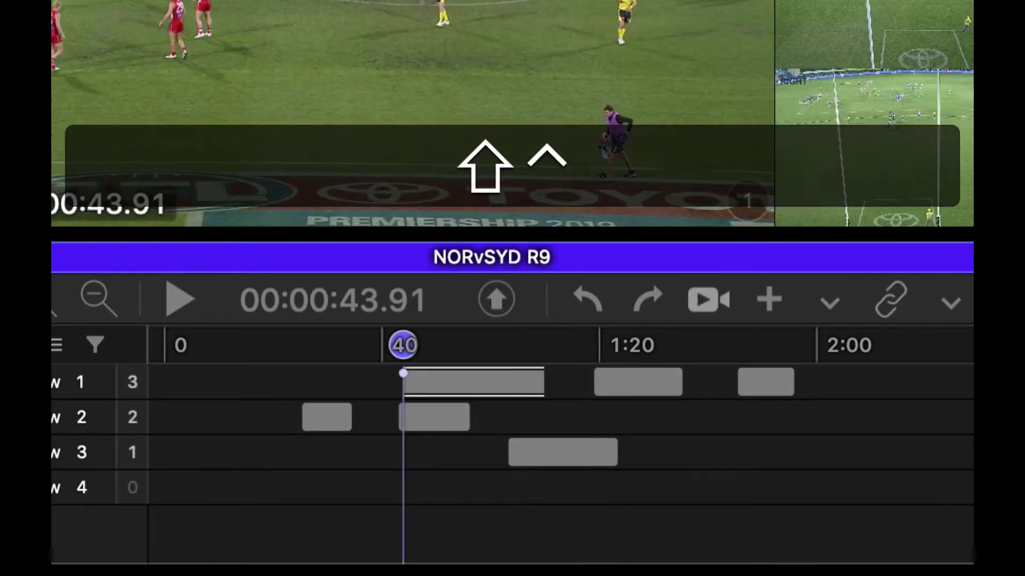
key(ctrl+l)
key(ctrl+shift+l)
key(ctrl+shift+l)
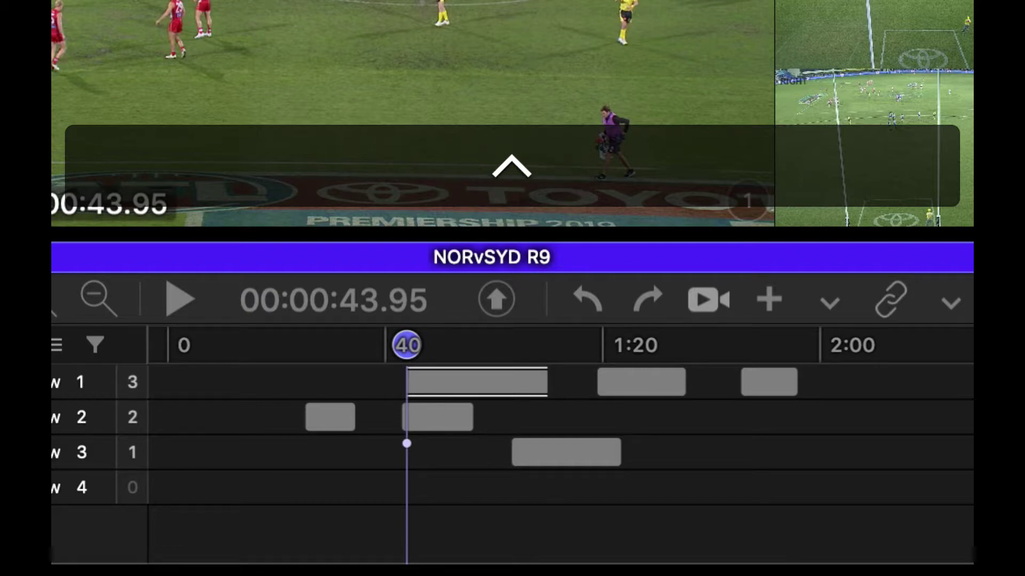
key(ctrl+s)
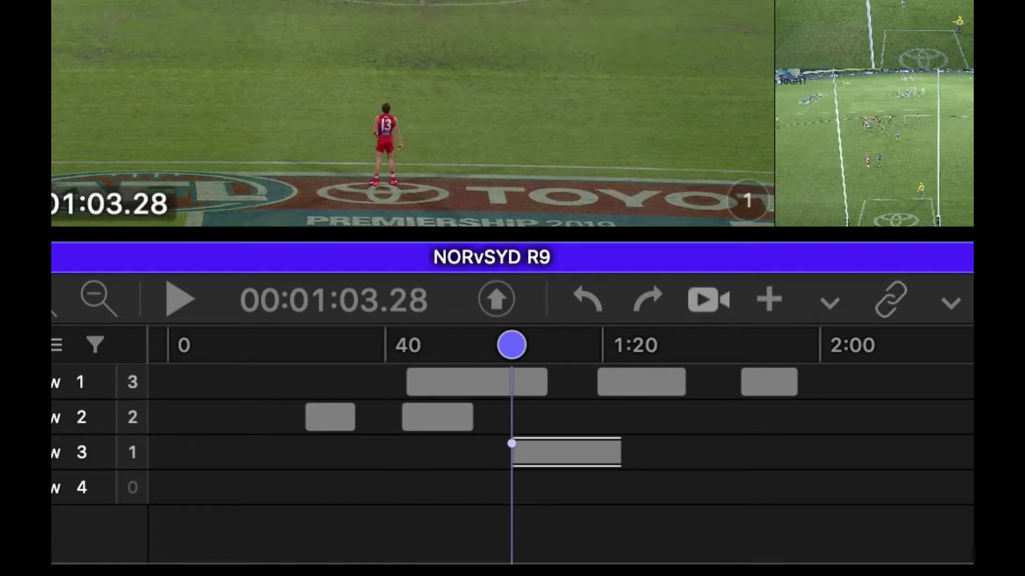
key(ctrl+l)
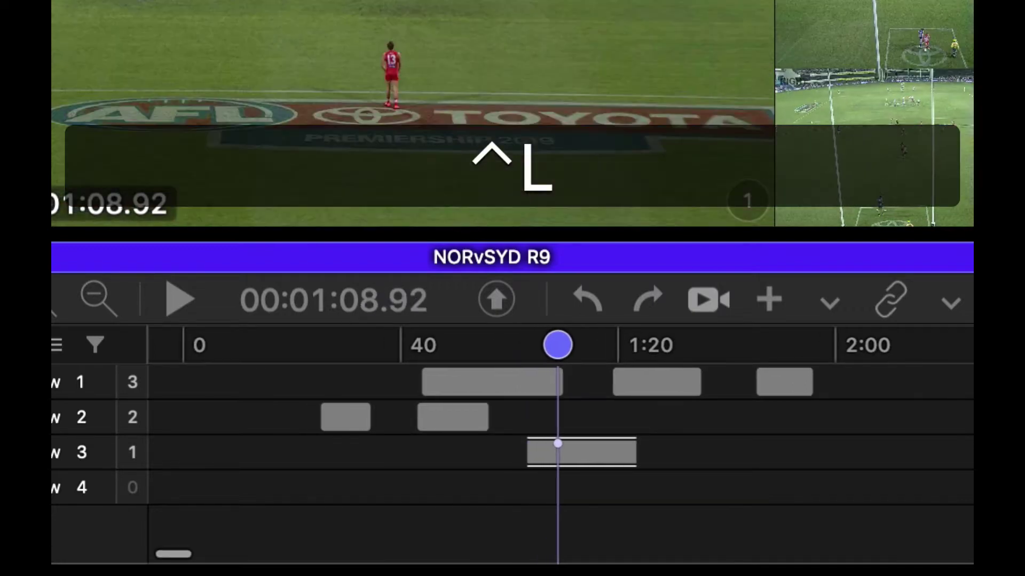
key(ctrl+shift)
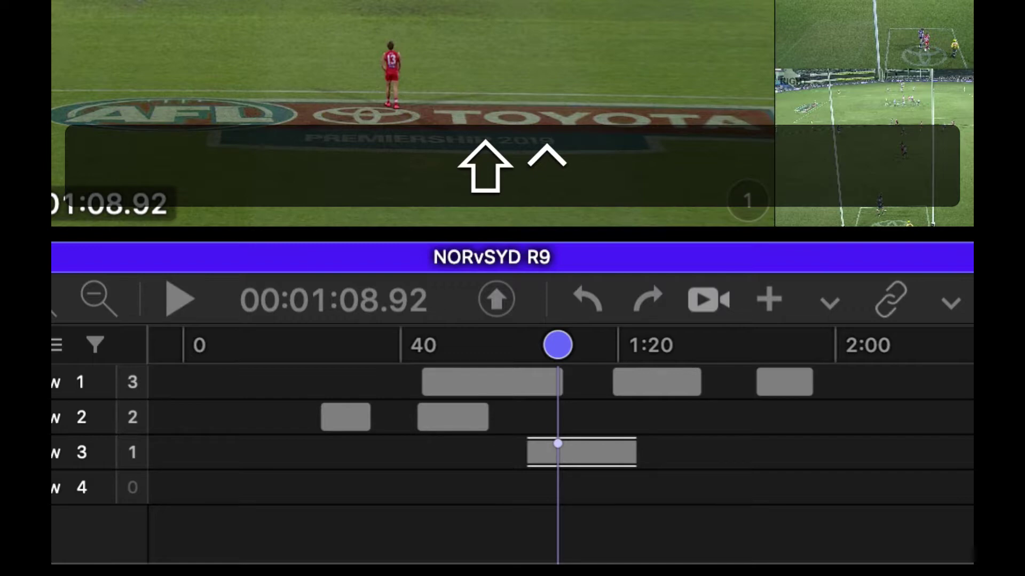
Return to row 1 and open the empty notes of the 00:00:43.91 clip.
key(ctrl+shift+j)
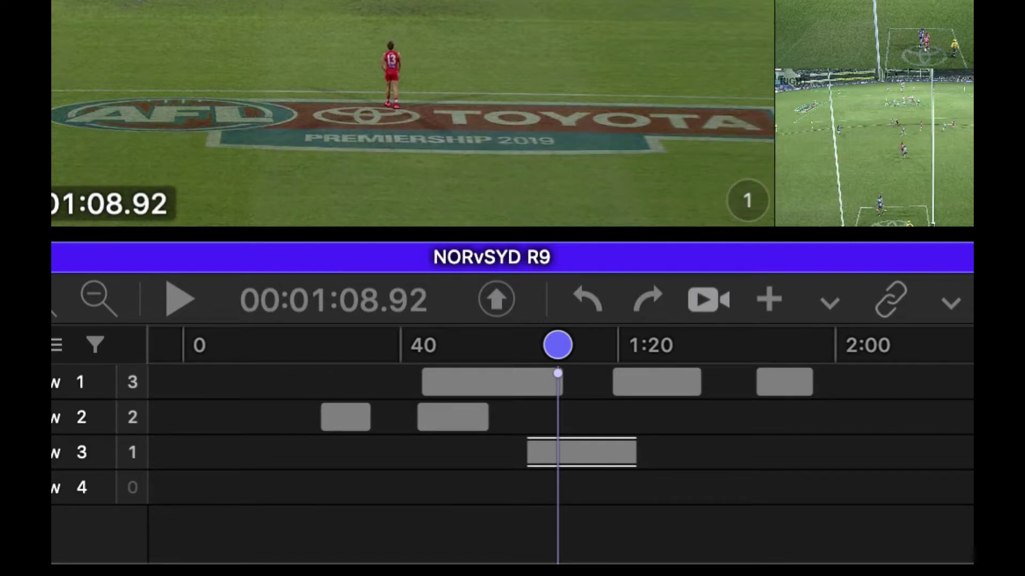
key(ctrl)
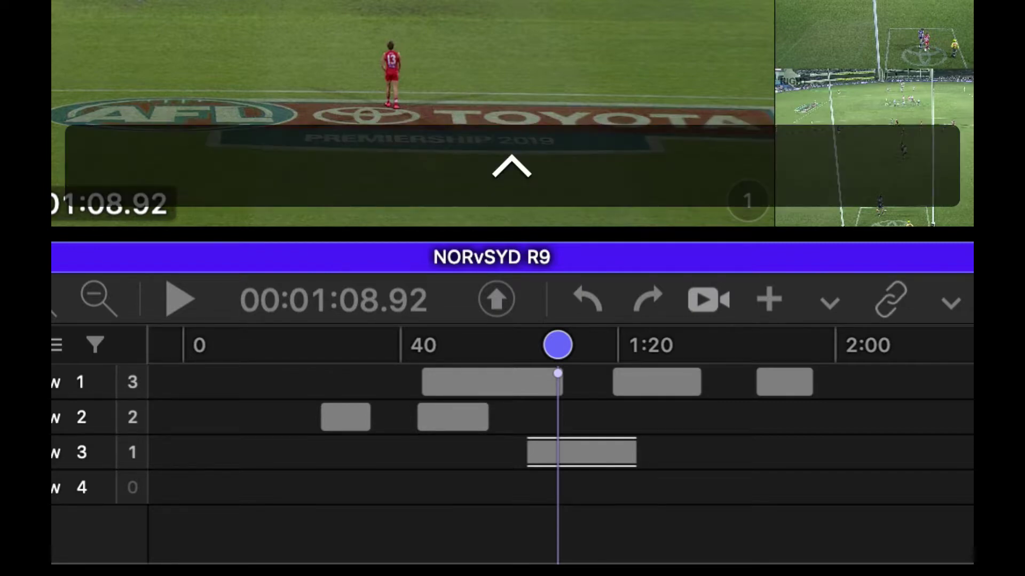
key(ctrl+n)
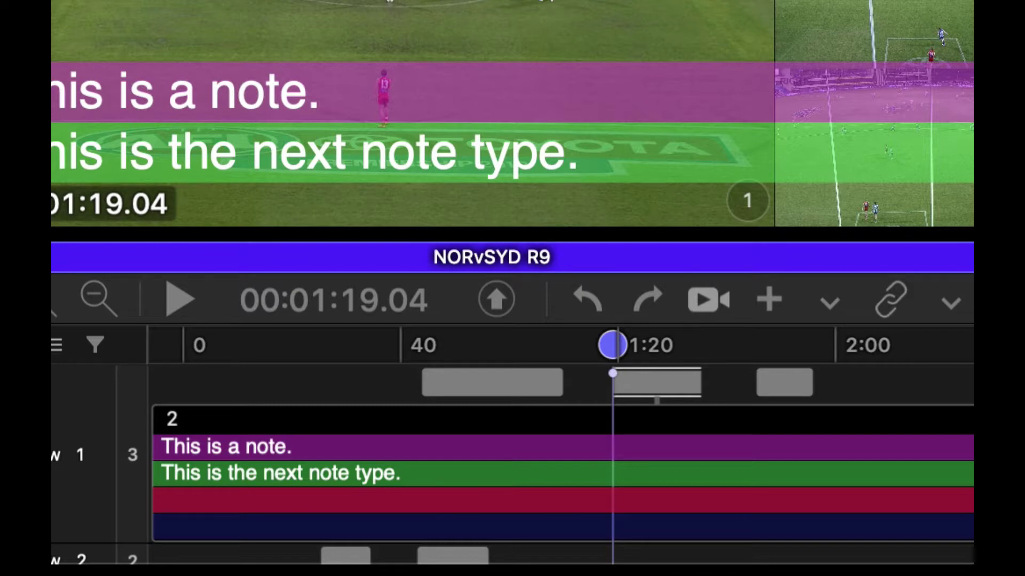
key(Escape)
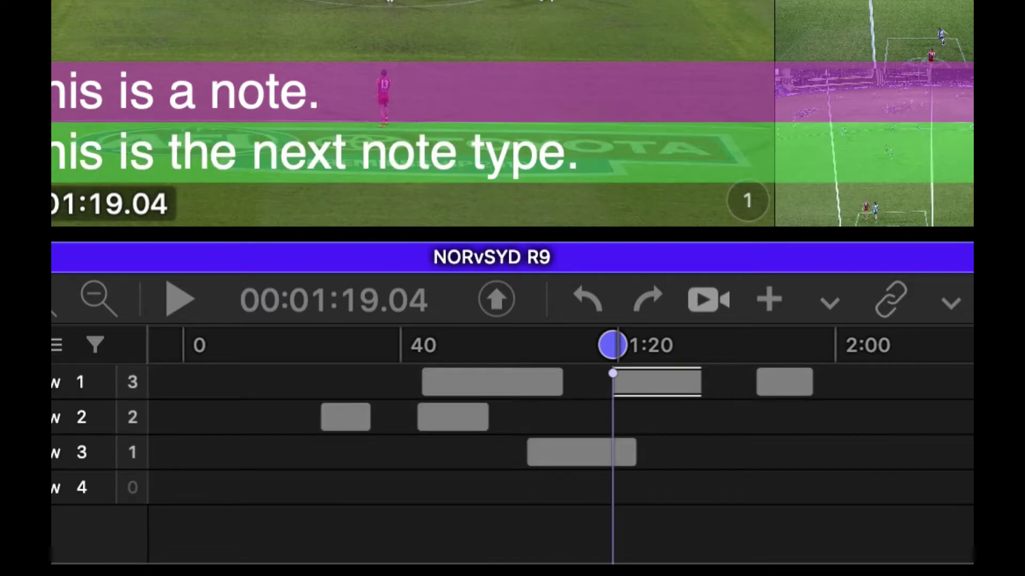
key(ctrl+shift)
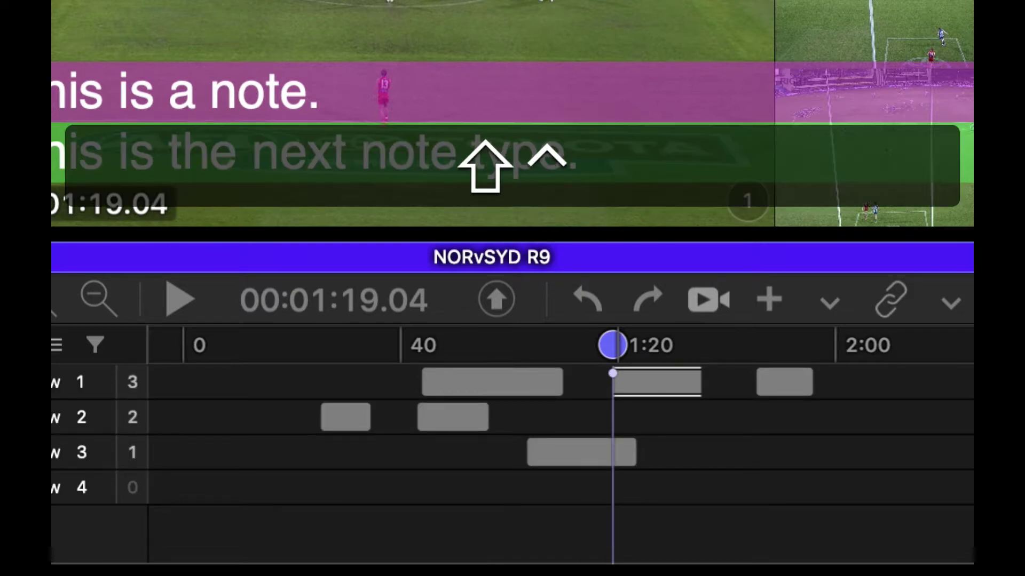
key(ctrl+shift+n)
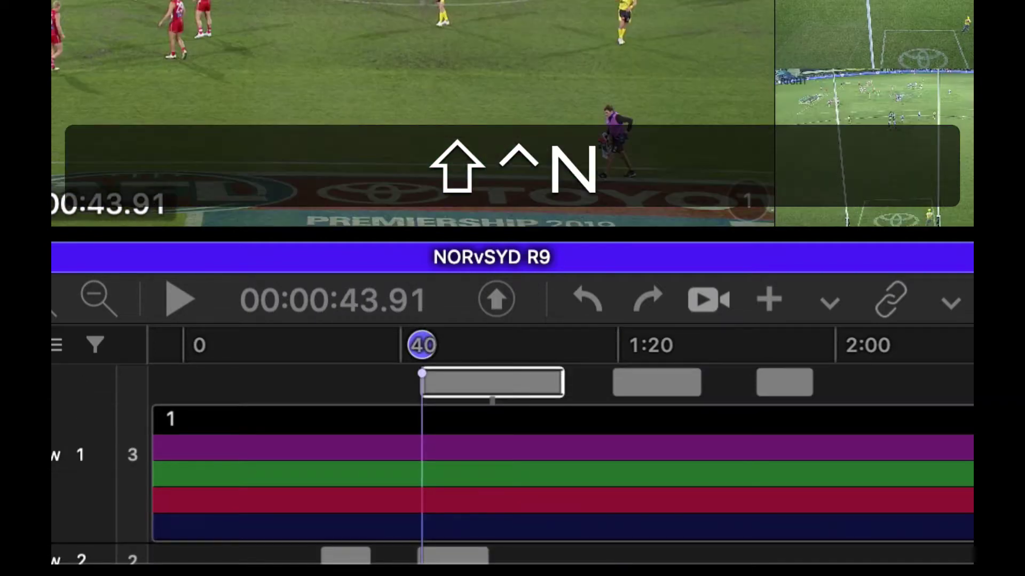
Enter the purple note 'This is a note.', close the editor, and bring up the pane options.
text(This is)
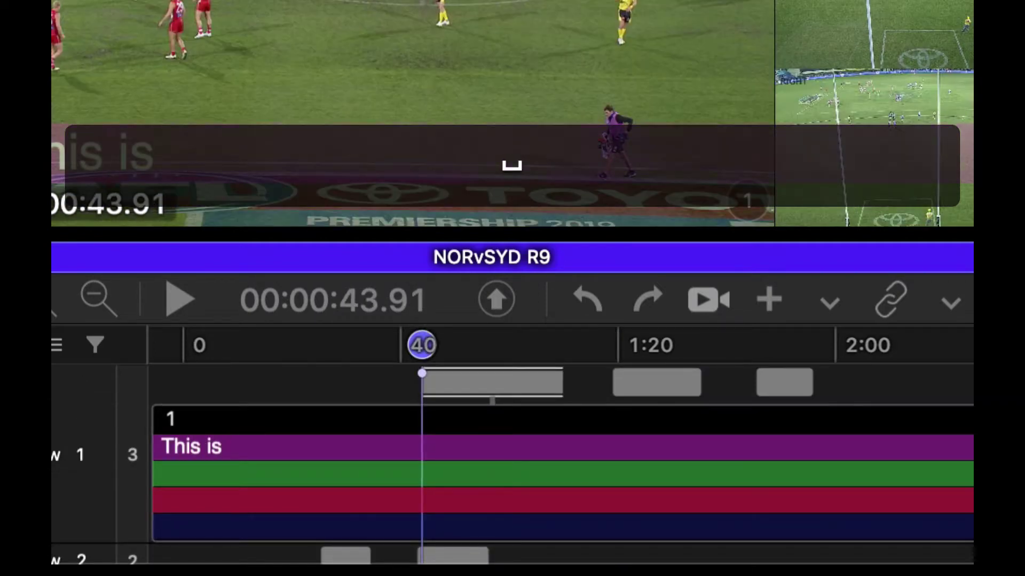
text( note.)
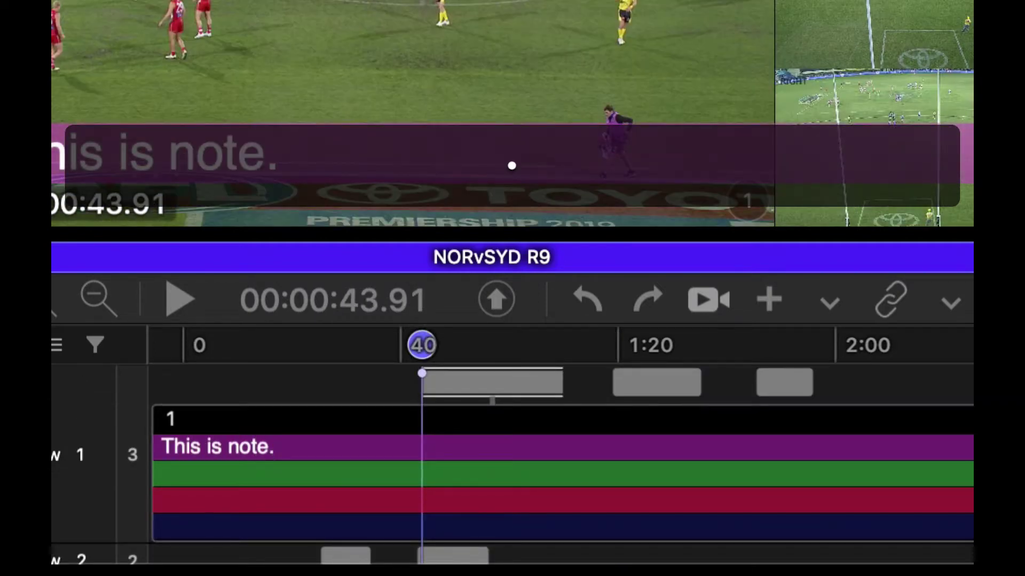
key(BackSpace)
key(BackSpace)
key(BackSpace)
key(BackSpace)
key(BackSpace)
text(a note.)
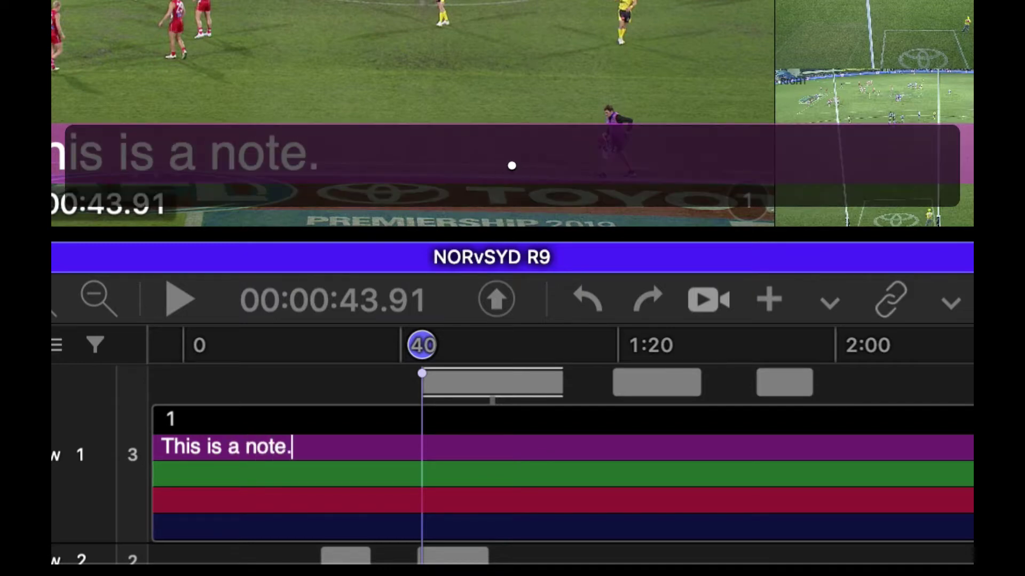
key(Escape)
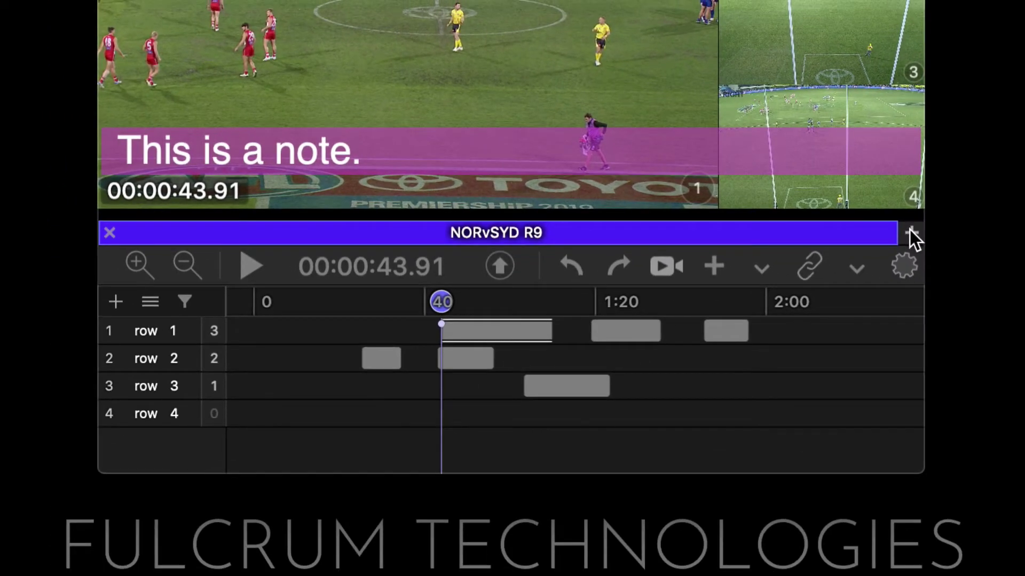
click(911, 233)
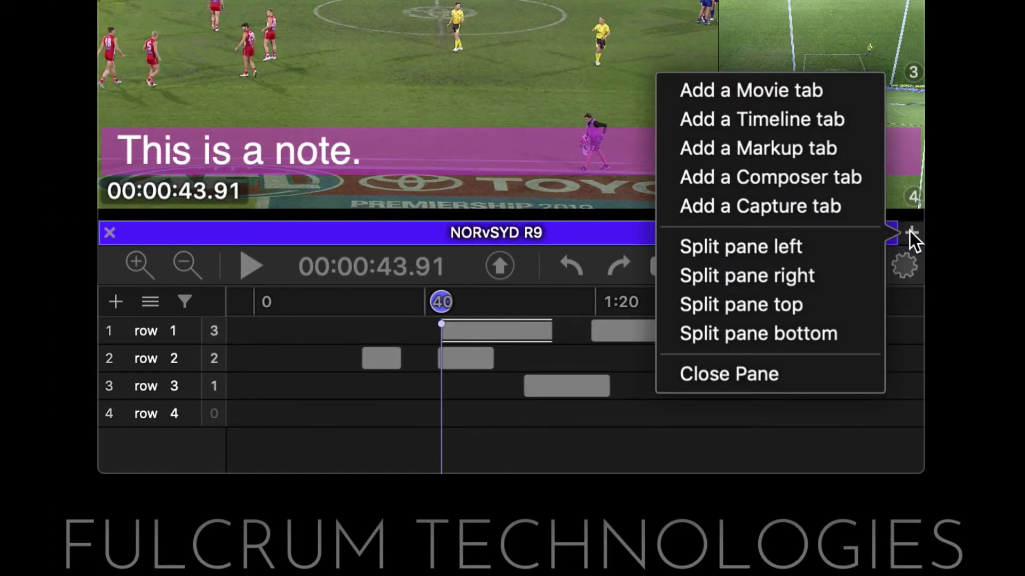
Add a composer pane beside the timeline and fill it with row 1's three and row 2's two clips.
click(826, 279)
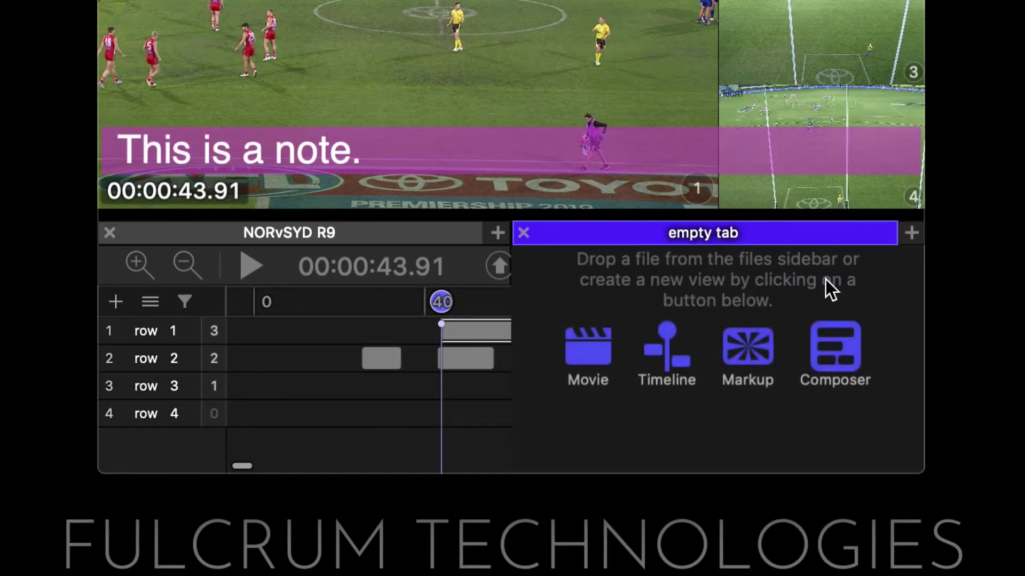
click(842, 347)
drag(140, 334, 140, 356)
key(alt+super)
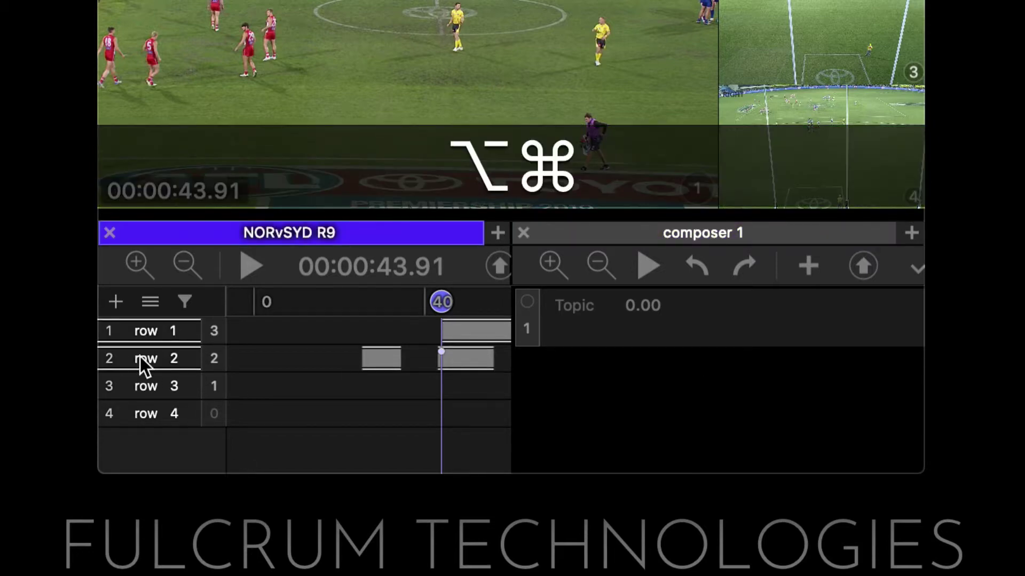
key(alt+super+b)
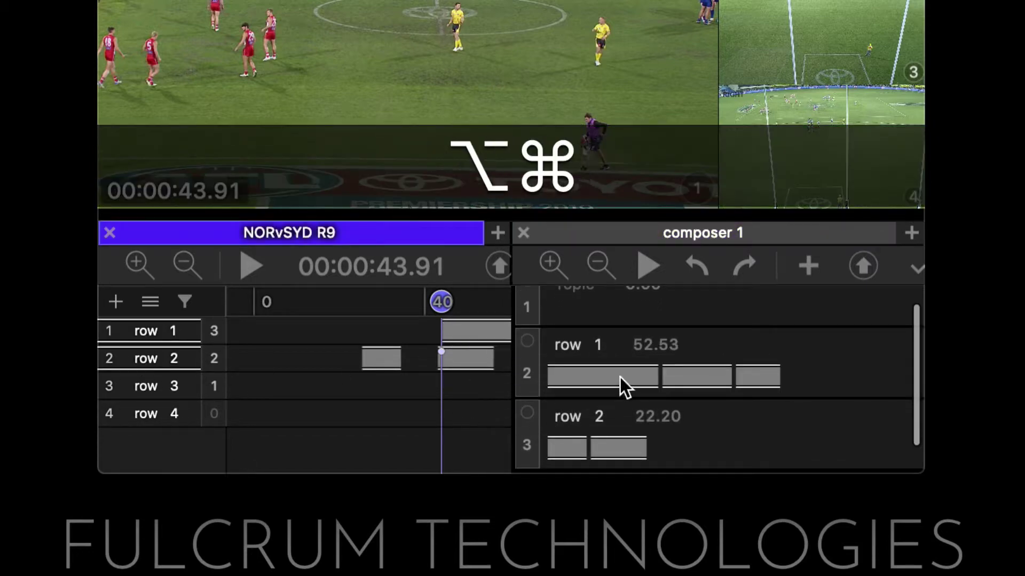
Link row 1's first composer clip in a single enlarged camera view, and play it.
click(602, 380)
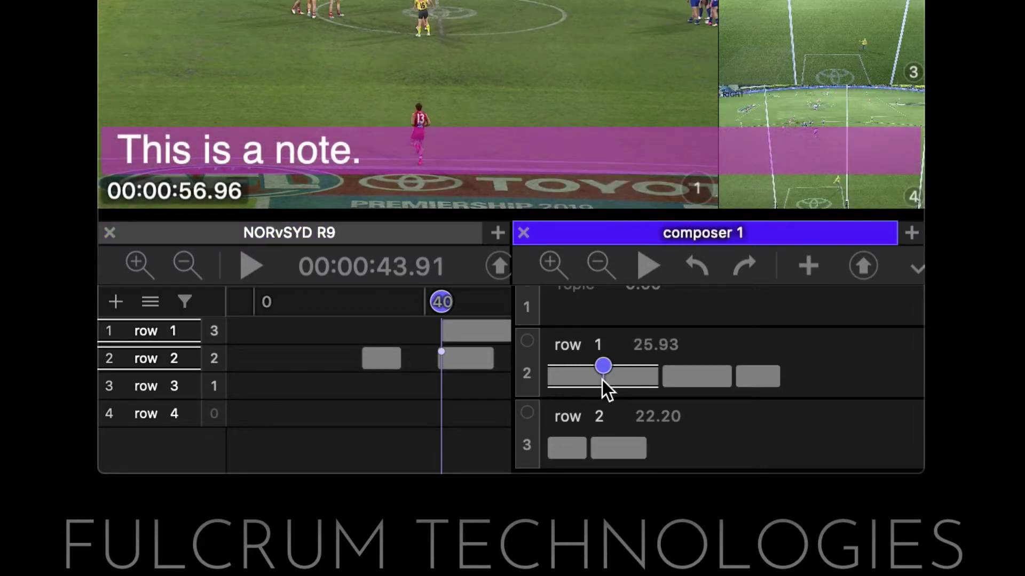
key(ctrl+shift)
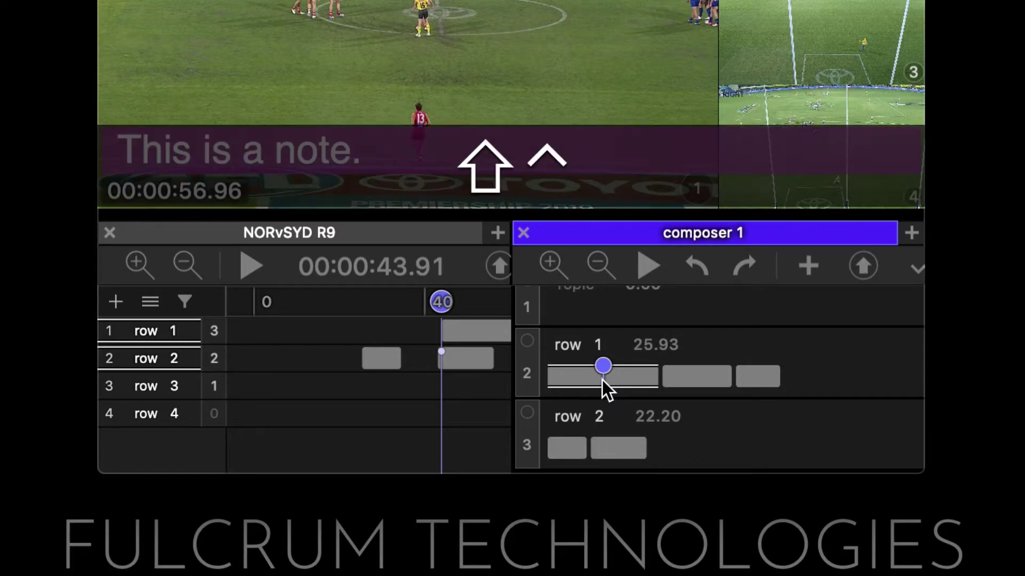
key(ctrl+shift+l)
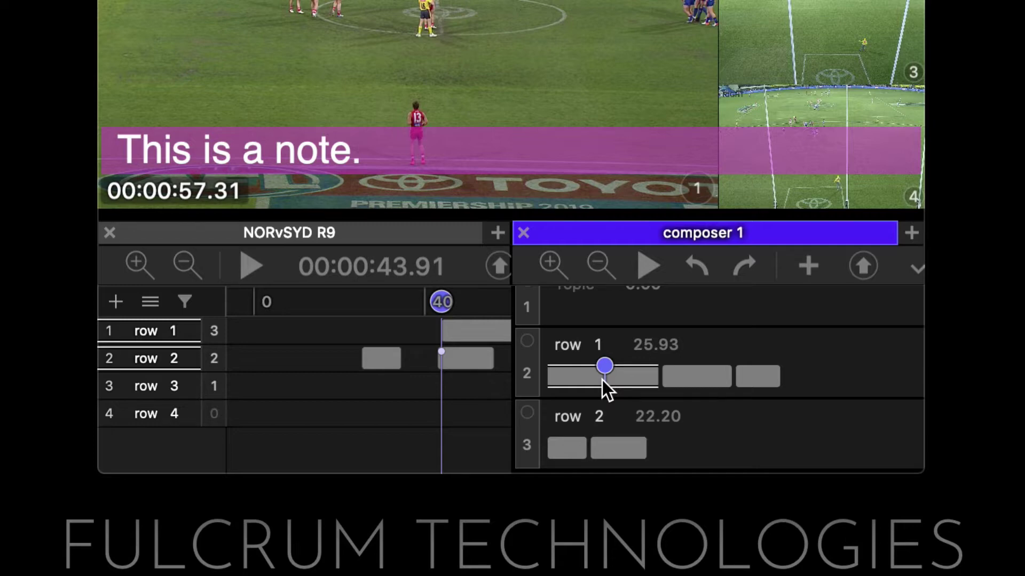
key(l)
key(super)
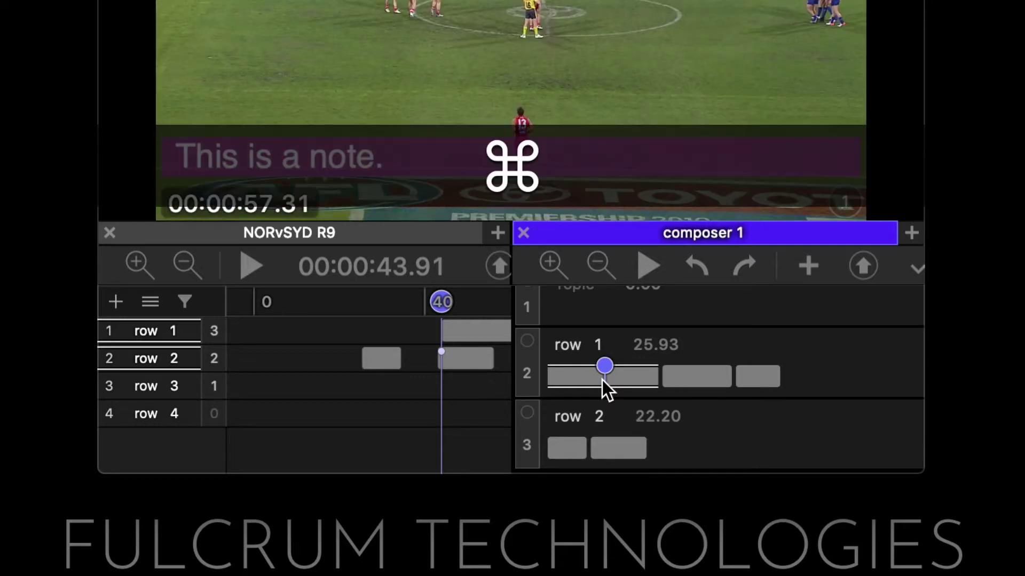
key(super+l)
key(space)
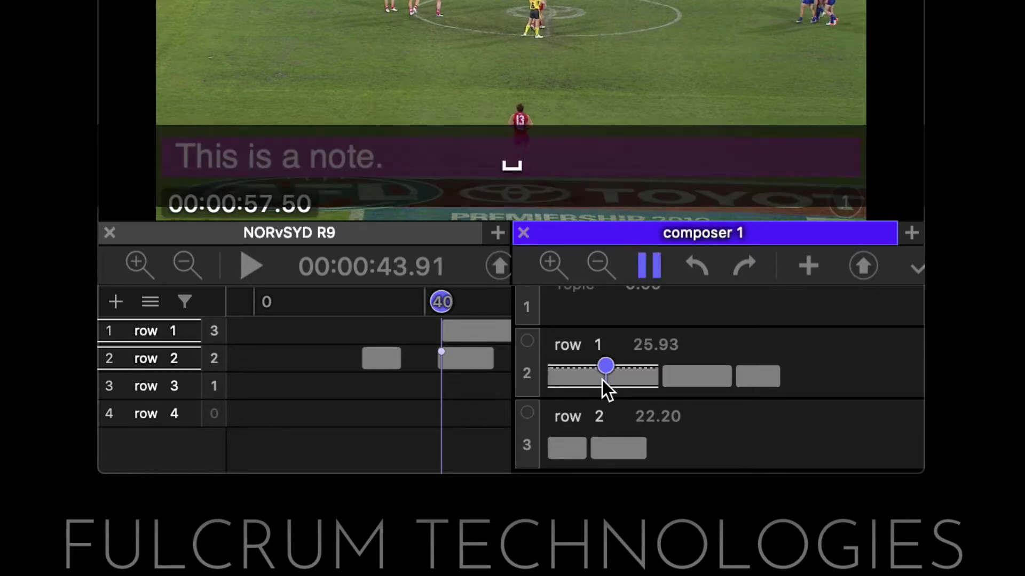
key(space)
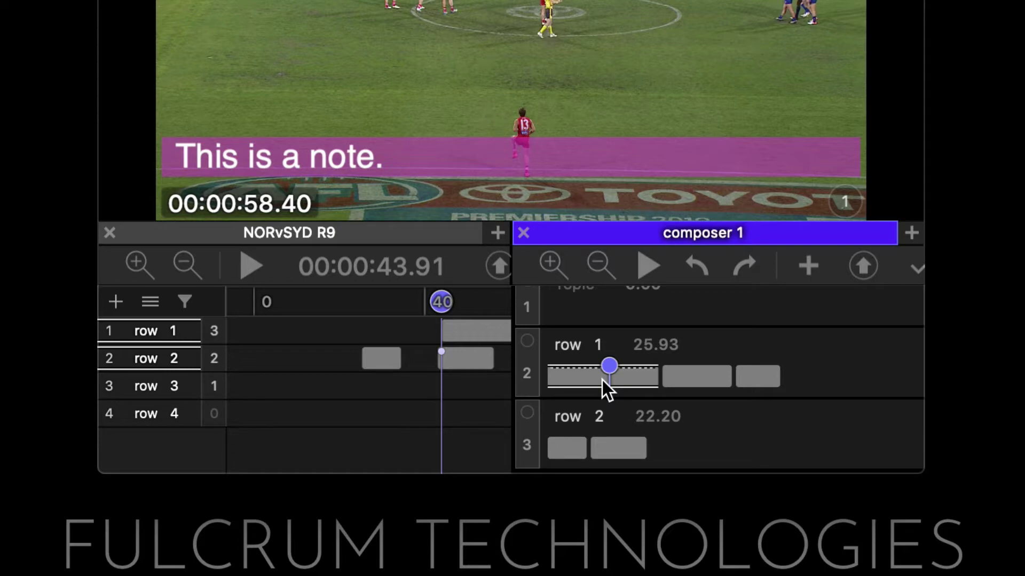
Switch row 1's second clip to camera angle 3 and link it to the first.
key(ctrl)
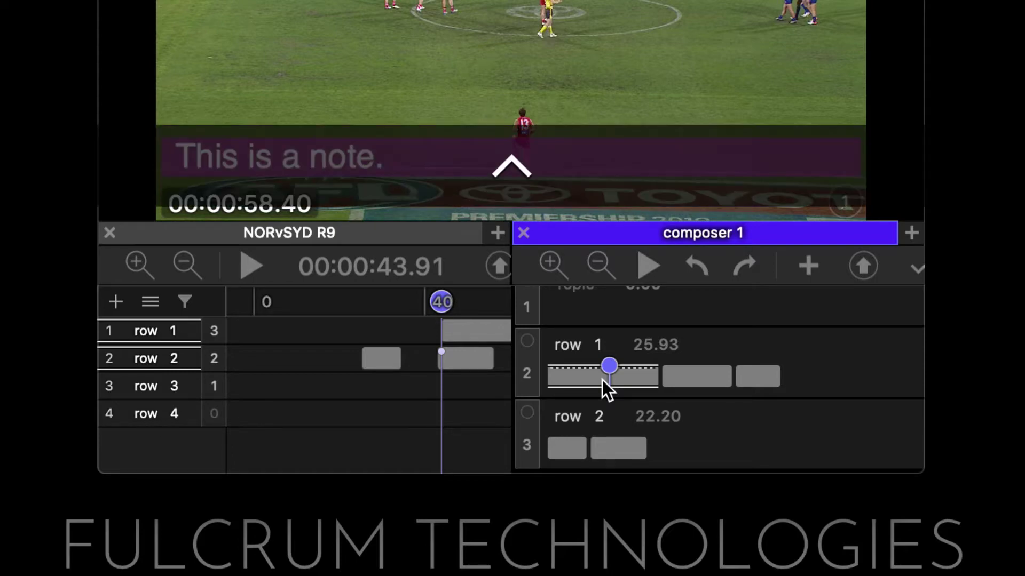
key(ctrl+s)
key(space)
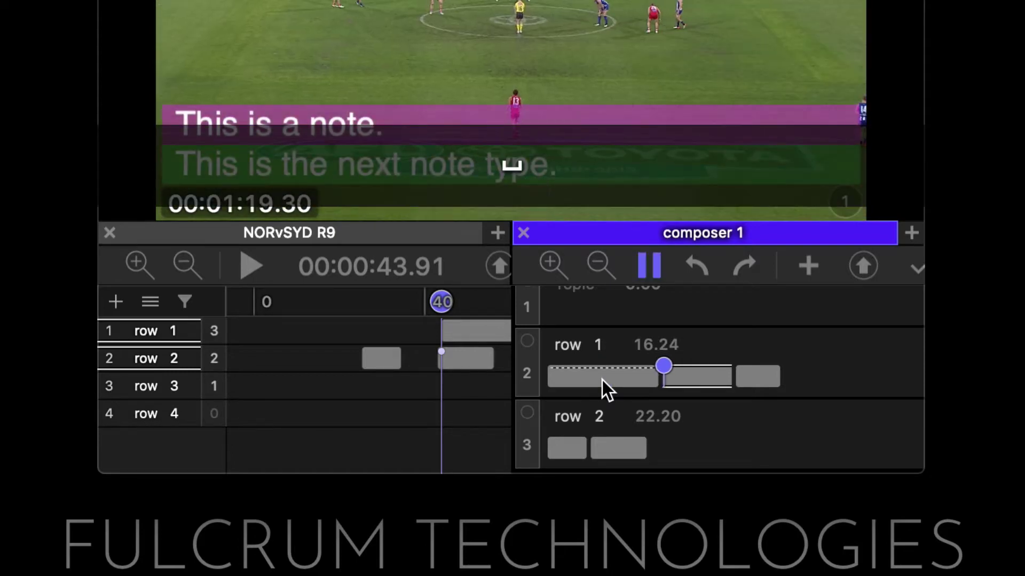
key(space)
key(3)
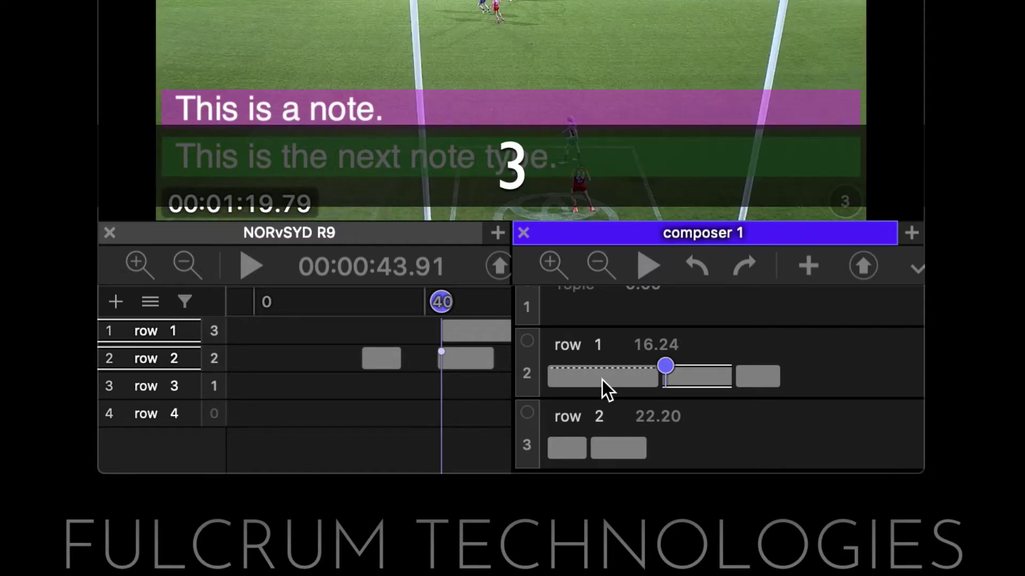
key(super+l)
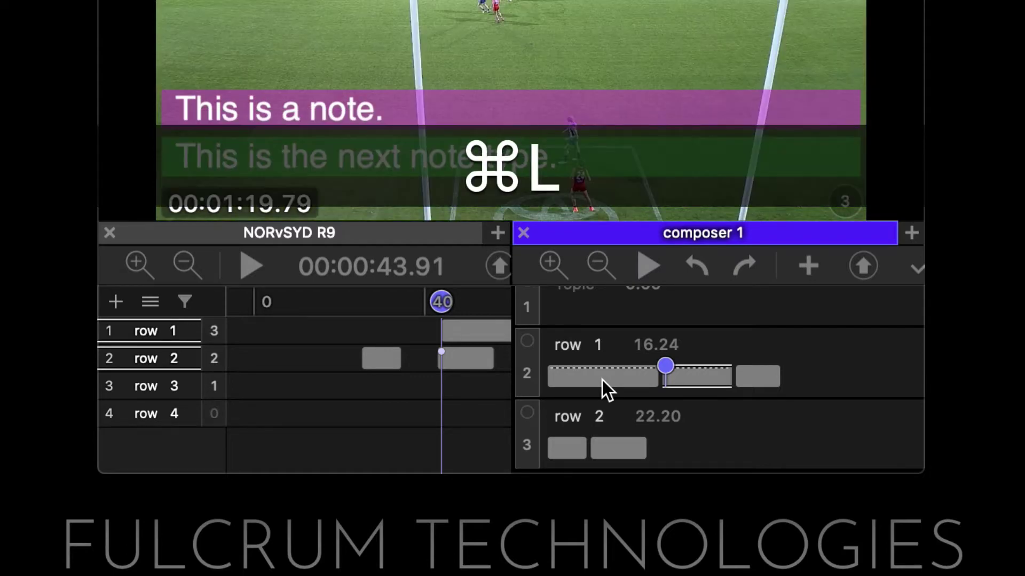
Replay row 1's linked clips, stopping at 00:01:20.06 with both notes showing.
key(ctrl+shift+s)
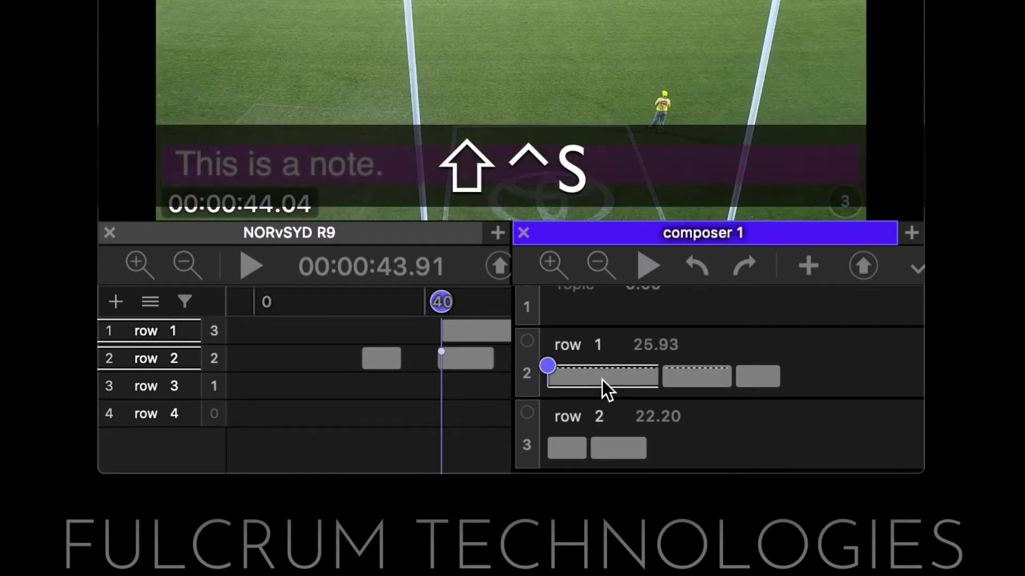
key(space)
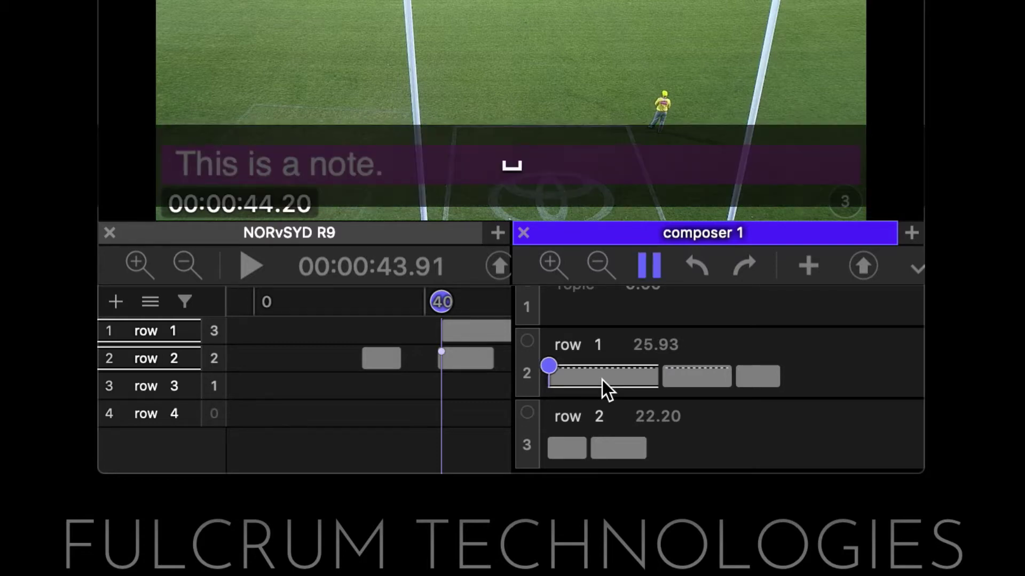
key(Tab)
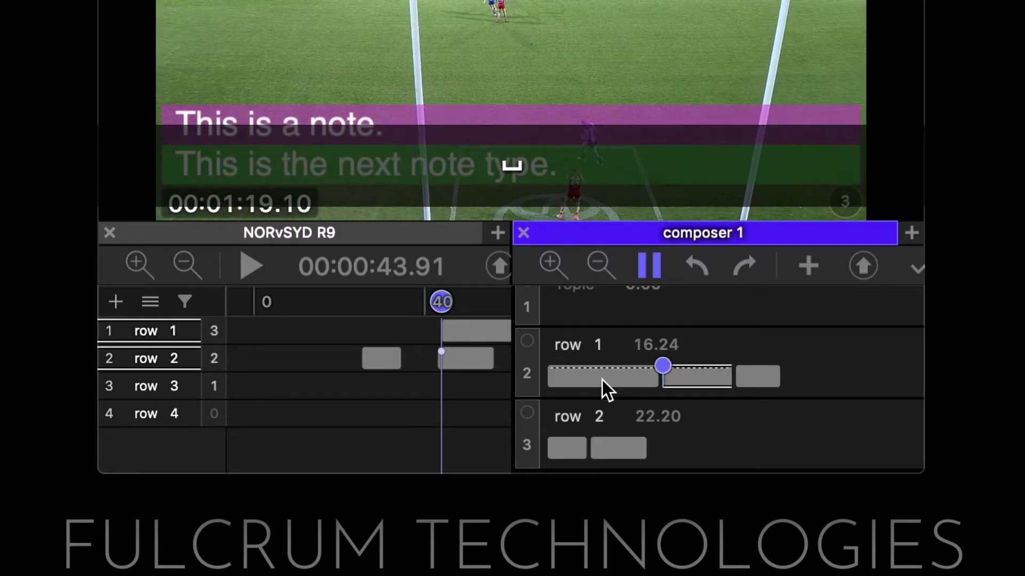
key(space)
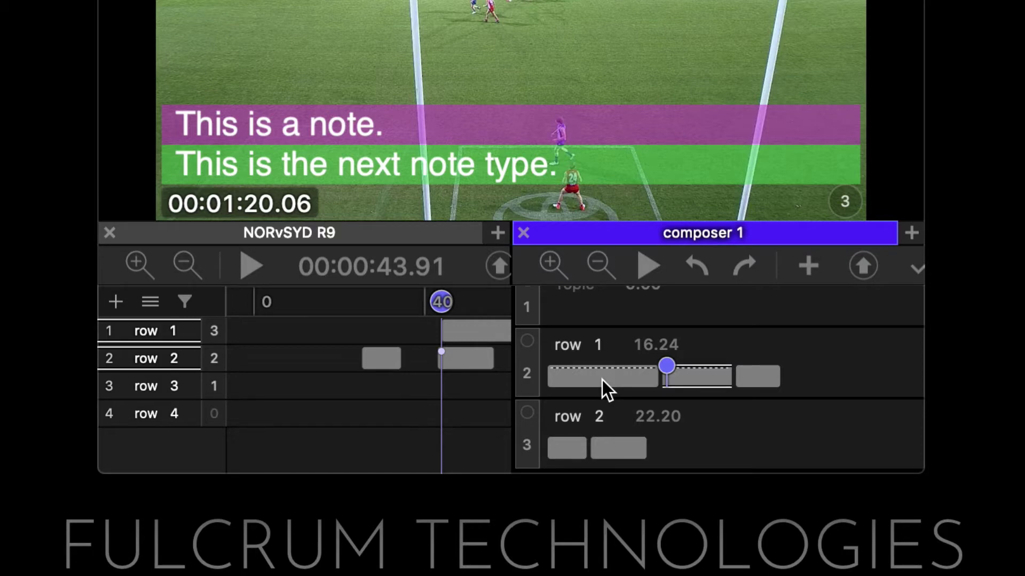
Nudge the second clip's in point to 01:18.44.
key(shift+Left)
key(shift+Right)
key(shift+Left)
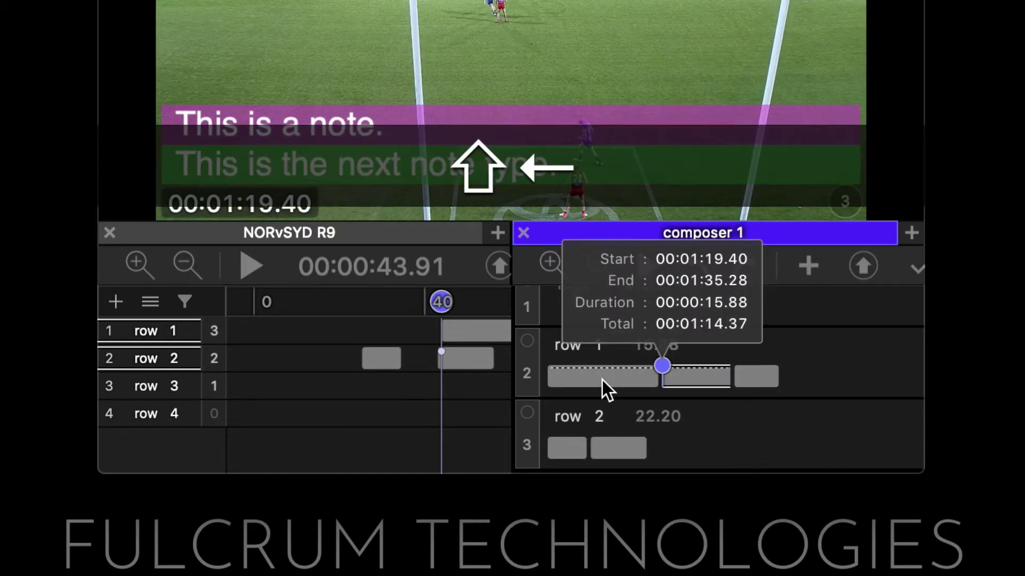
key(shift+Left)
key(shift+Right)
key(shift+Right)
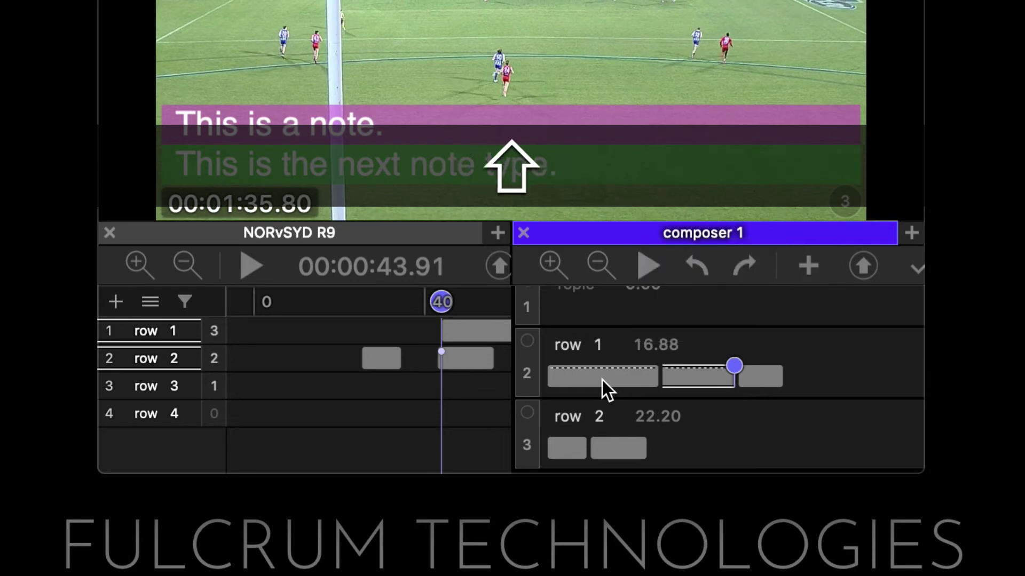
key(shift+Left)
key(shift+Left)
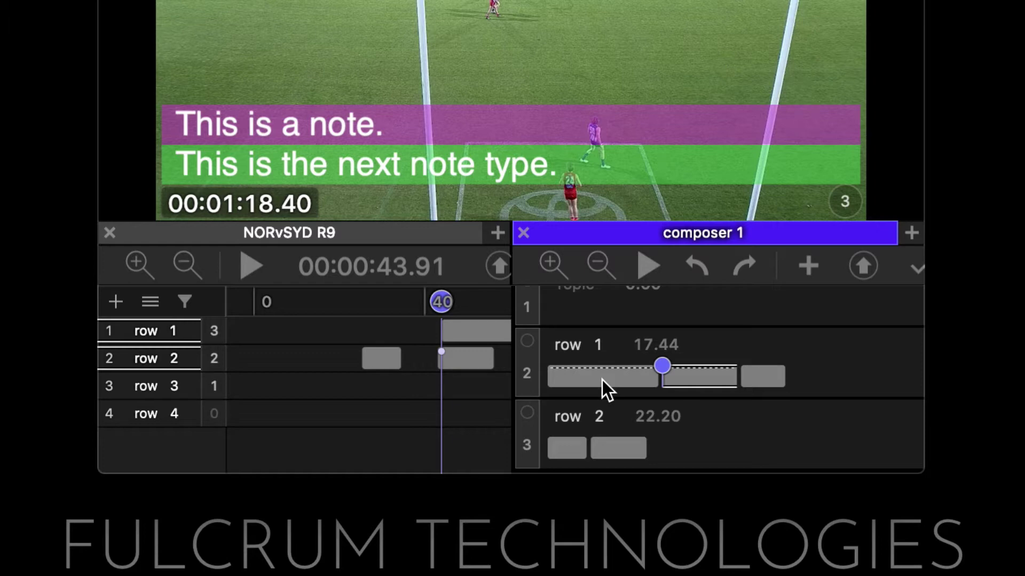
key(shift)
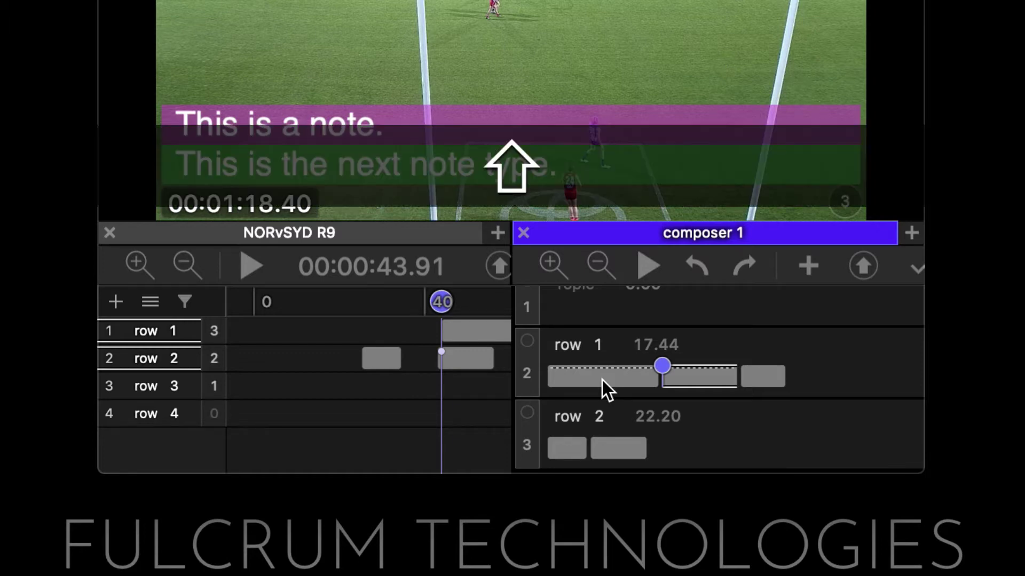
key(ctrl+shift+Left)
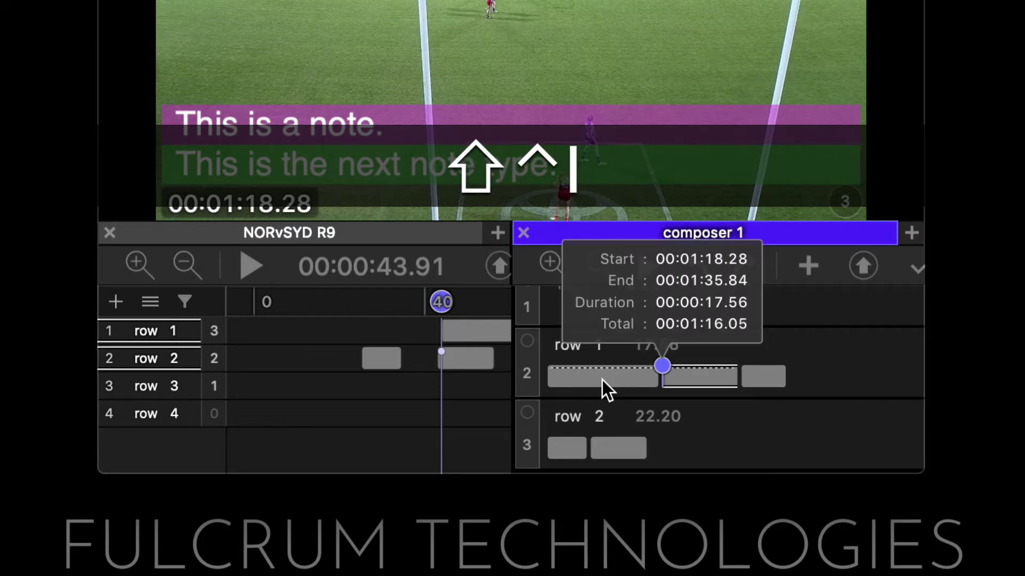
key(ctrl+shift+Left)
key(ctrl+shift+Left)
key(ctrl+shift+Left)
key(ctrl+shift+Right)
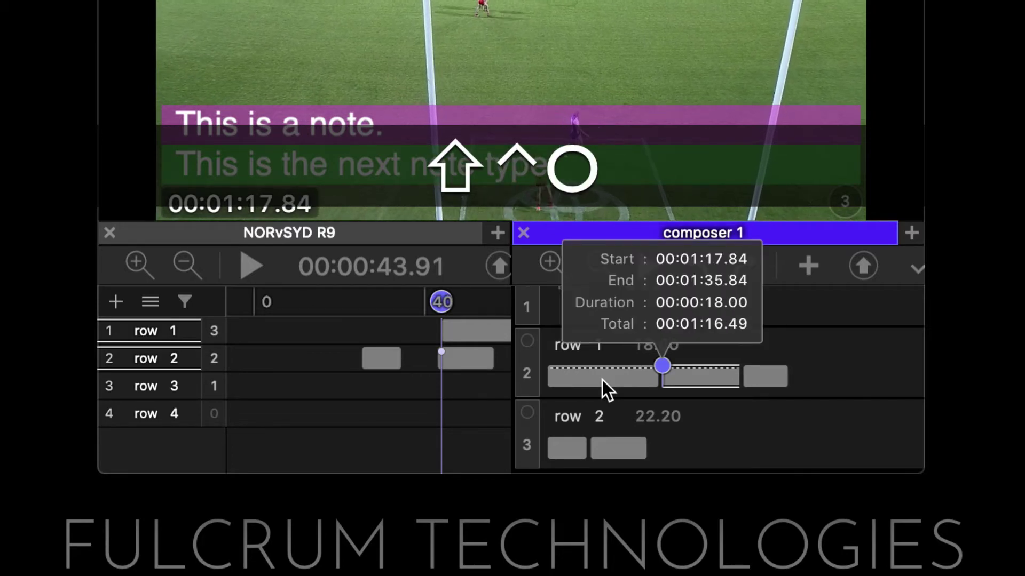
key(ctrl+shift+Right)
key(ctrl+shift+Left)
key(ctrl+shift+Left)
key(ctrl+shift+Left)
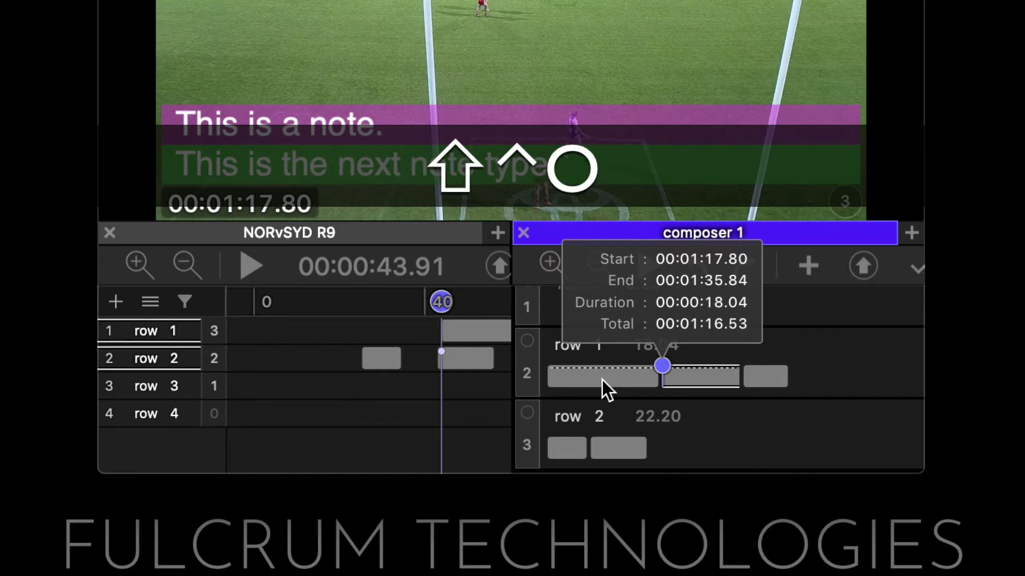
key(ctrl+shift+Right)
key(ctrl+shift+Right)
key(ctrl+shift+Left)
key(ctrl+shift+Left)
key(ctrl+shift+Right)
key(ctrl+shift+Right)
key(ctrl+shift+Right)
key(ctrl+shift+Right)
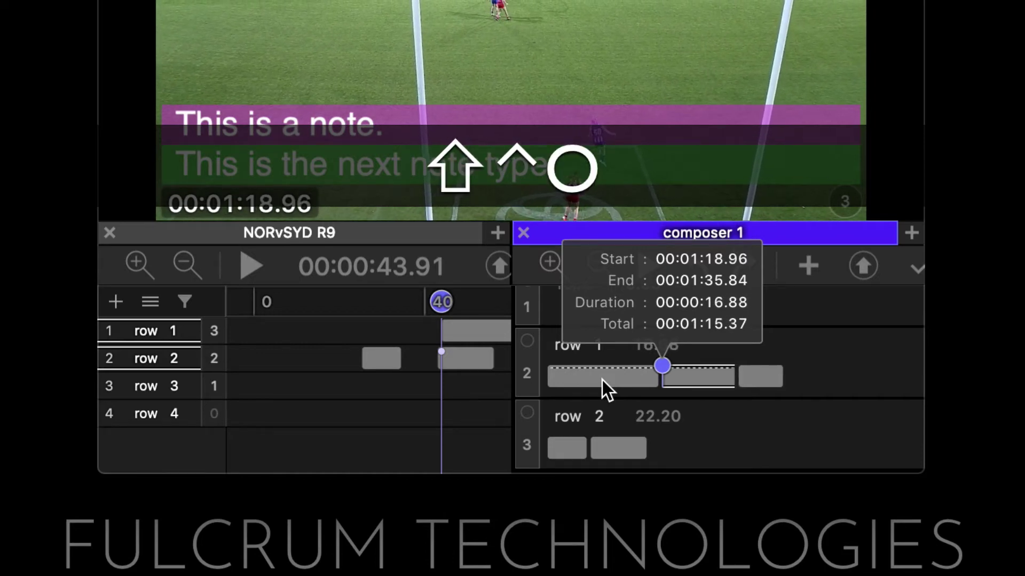
key(ctrl+shift+Left)
key(ctrl+shift+Left)
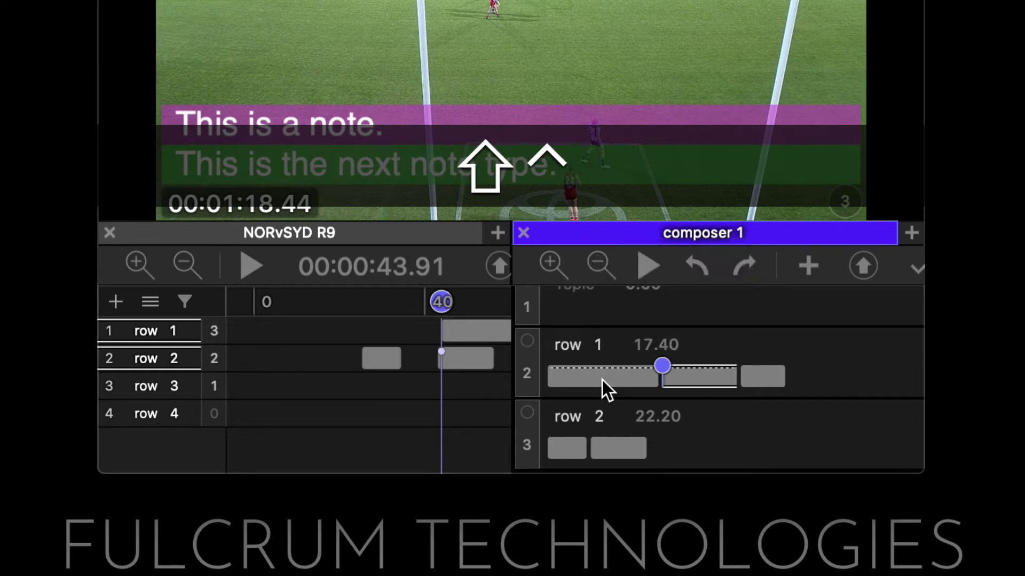
Trim the second clip's out point to 01:36.68, making it 18.24 seconds long.
key(ctrl+shift)
key(ctrl+shift+o)
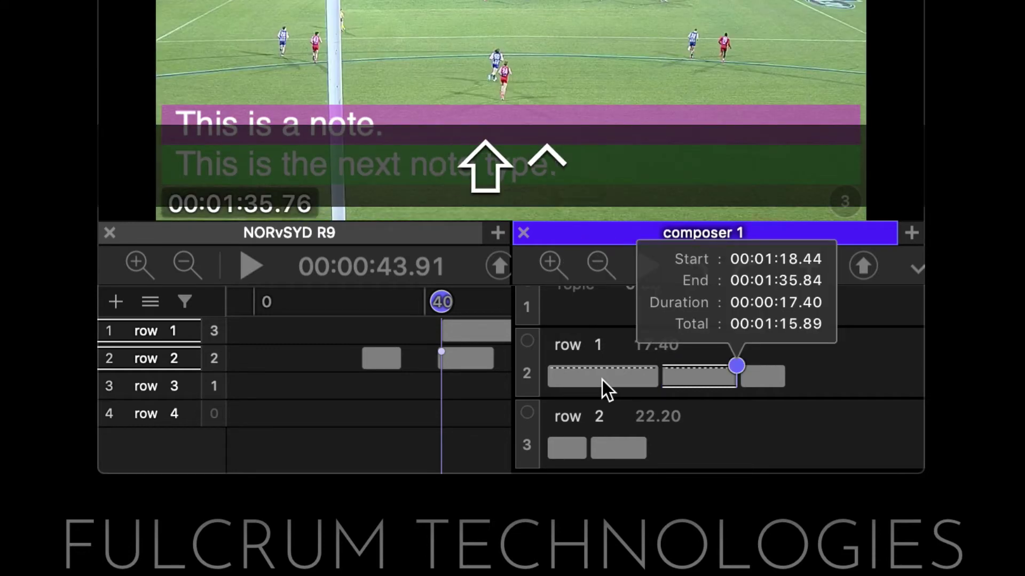
key(ctrl+shift+o)
key(ctrl+shift+o)
key(ctrl+shift+o)
key(ctrl+shift+o)
key(ctrl+shift+o)
key(ctrl+shift+o)
key(ctrl+shift+i)
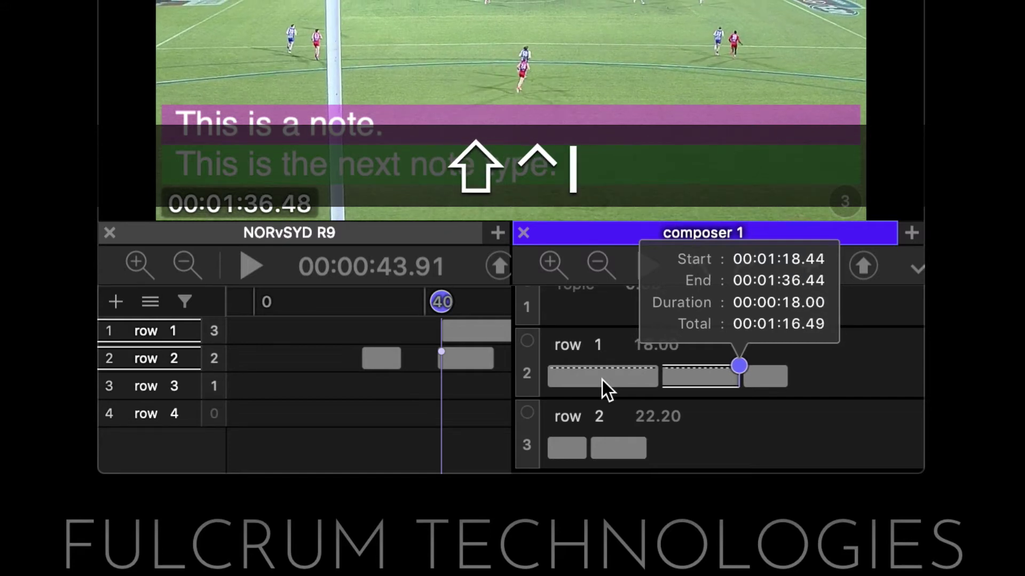
key(ctrl+shift+i)
key(ctrl+shift+i)
key(ctrl+shift+i)
key(ctrl+shift+i)
key(ctrl+shift+o)
key(ctrl+shift+o)
key(ctrl+shift+o)
key(ctrl+shift+o)
key(ctrl+shift+o)
key(ctrl+shift+o)
key(ctrl+shift+i)
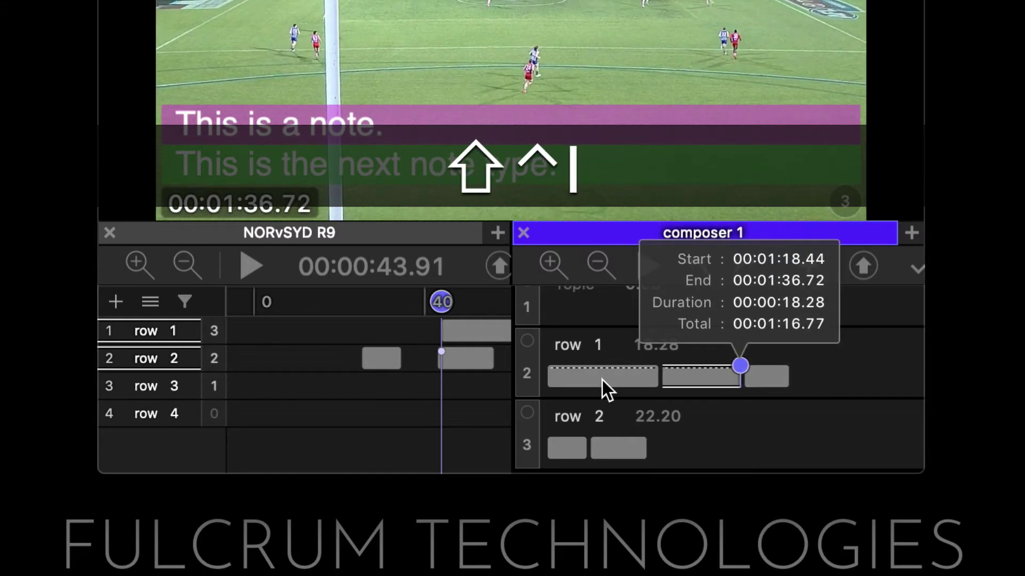
key(ctrl+shift+i)
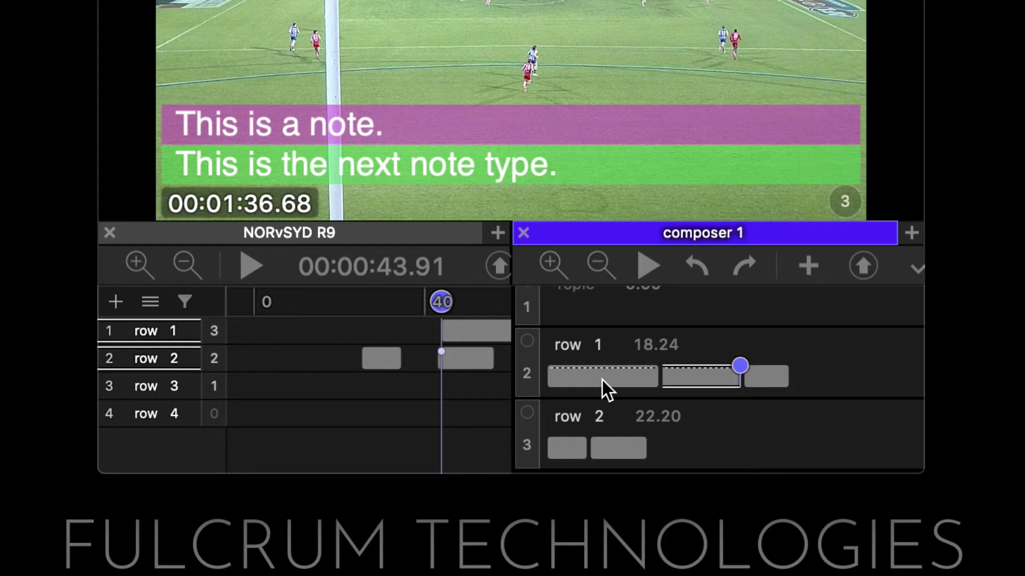
Play row 1's third clip to 01:47.68 and trim its end there, leaving 8.29 seconds.
key(Tab)
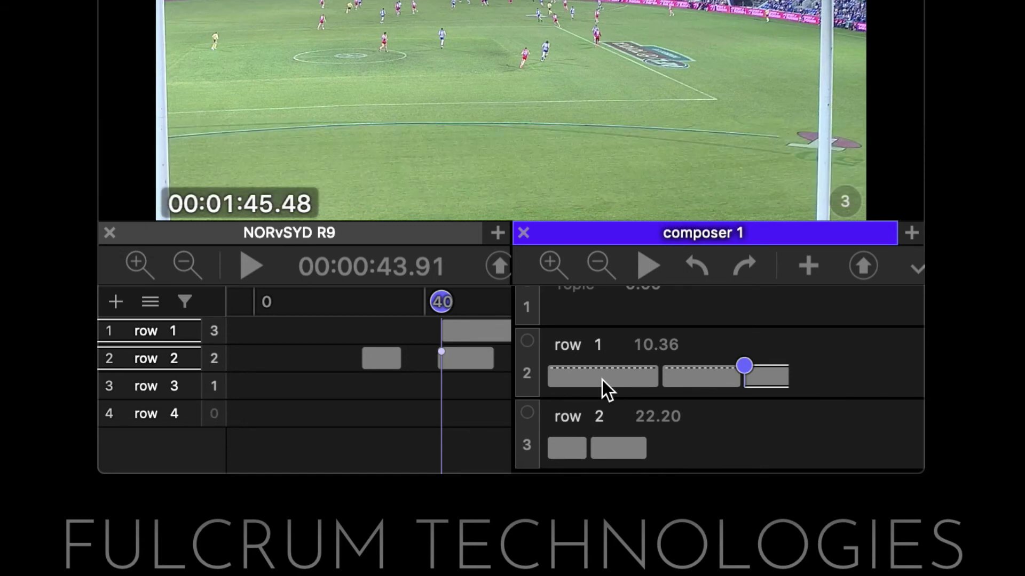
key(Up)
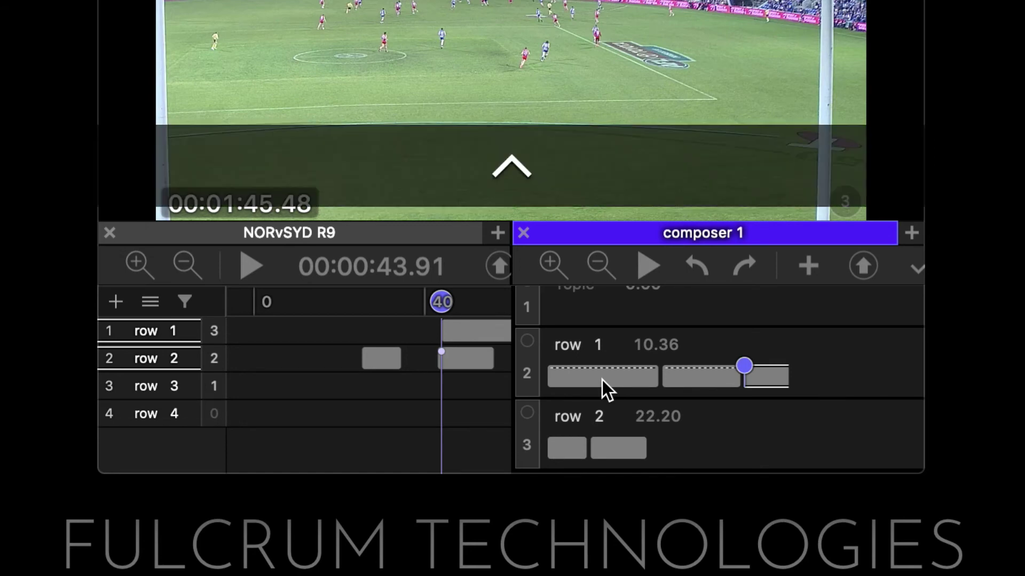
key(l)
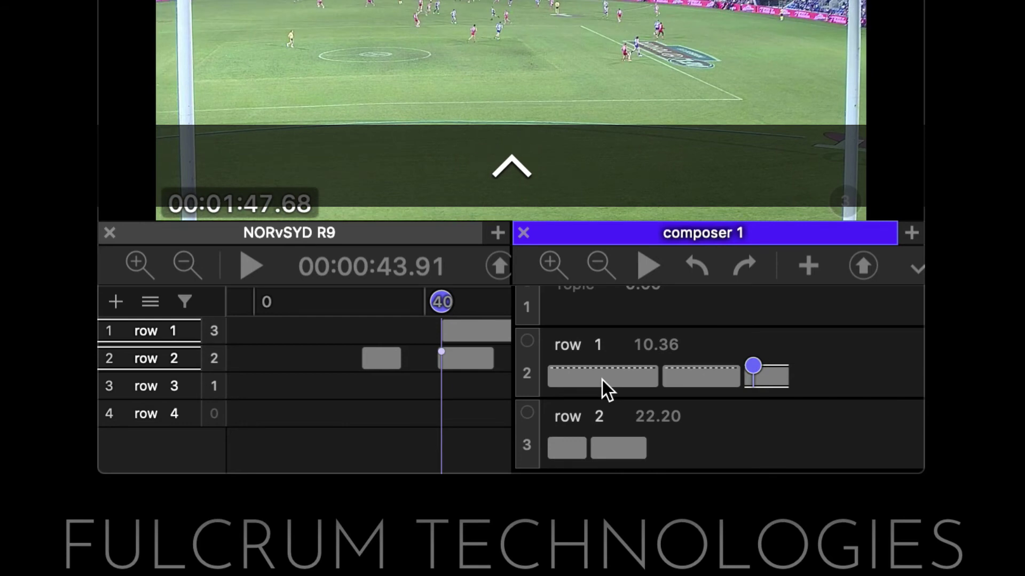
key(ctrl+t)
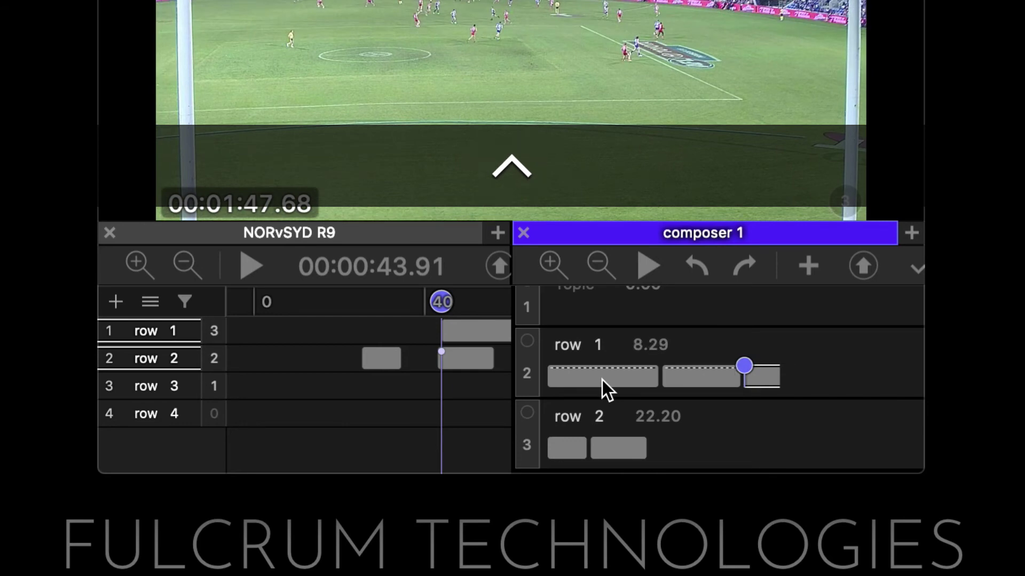